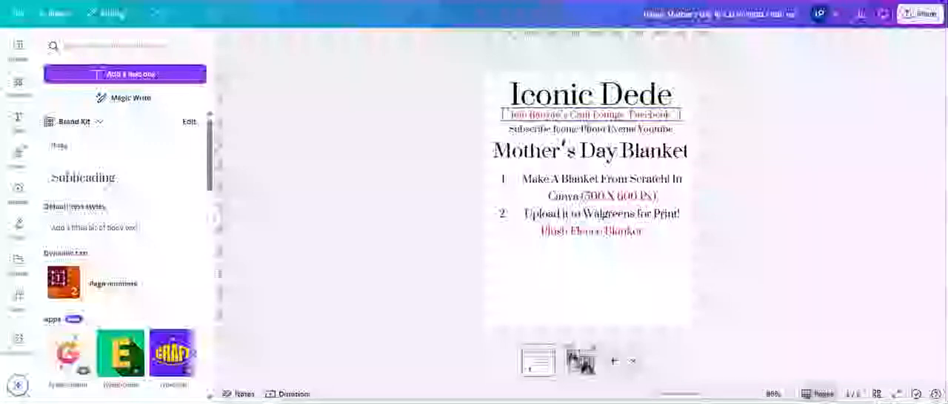
# Step: Go to the finished Mother's Day design on page 2 and add a blank page after it
pyautogui.click(509, 157)
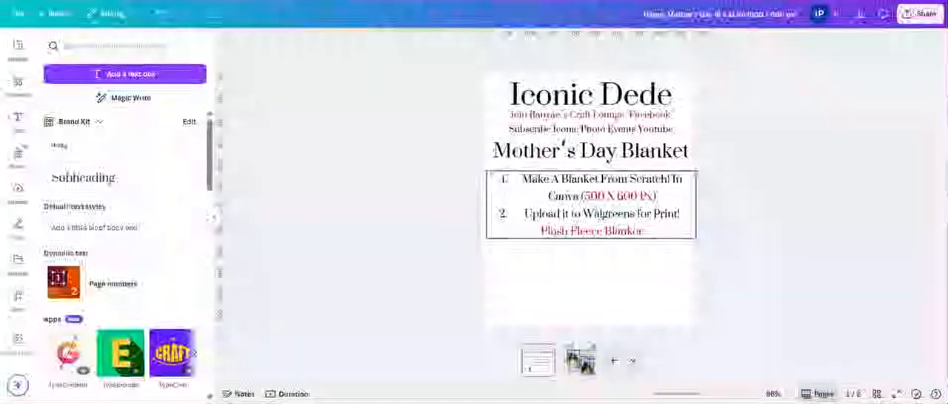
pyautogui.click(582, 363)
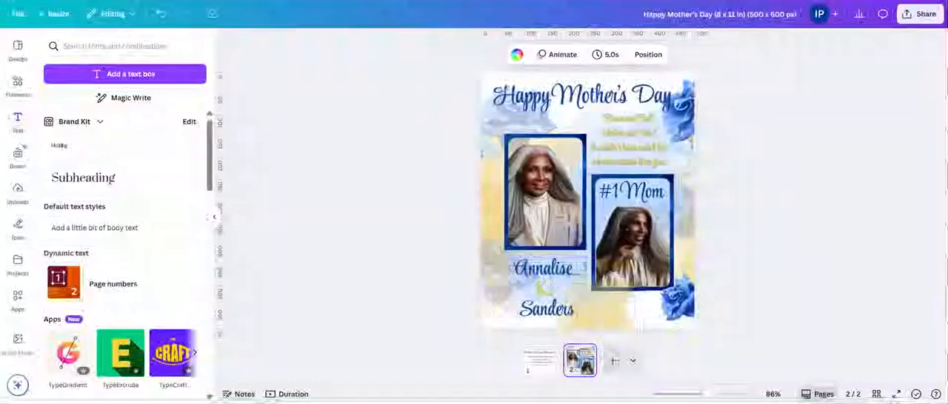
pyautogui.click(613, 361)
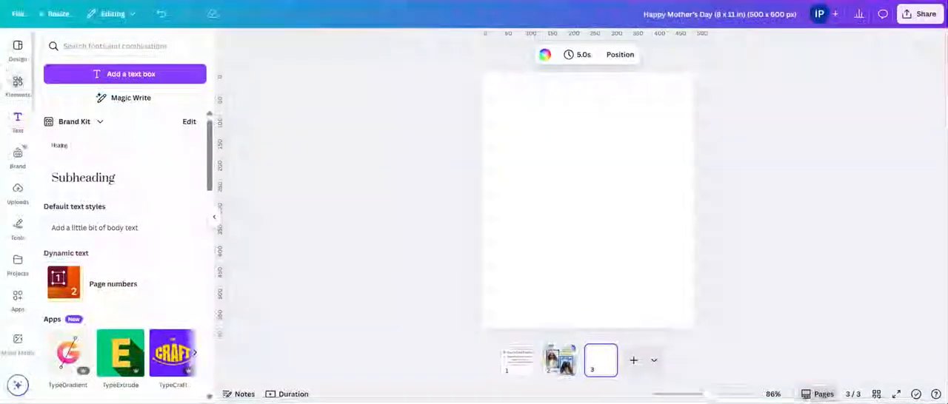
# Step: Insert the light-blue square watercolor patch from the recently used elements and enlarge it toward the page's upper-left corner
pyautogui.click(20, 87)
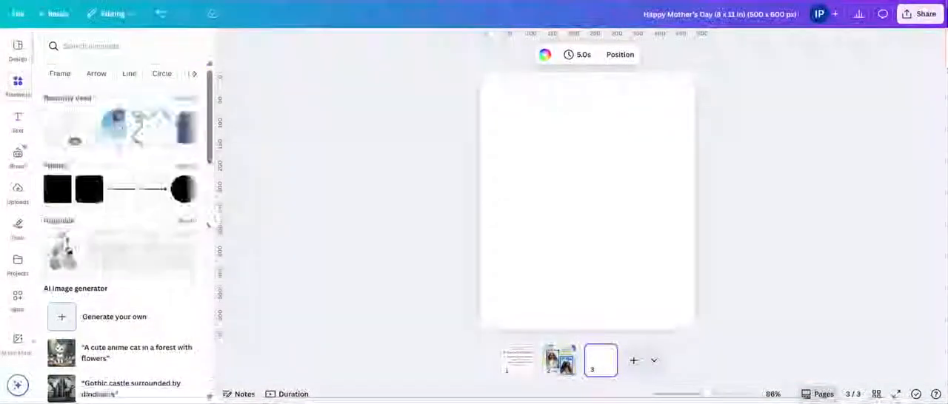
pyautogui.click(186, 99)
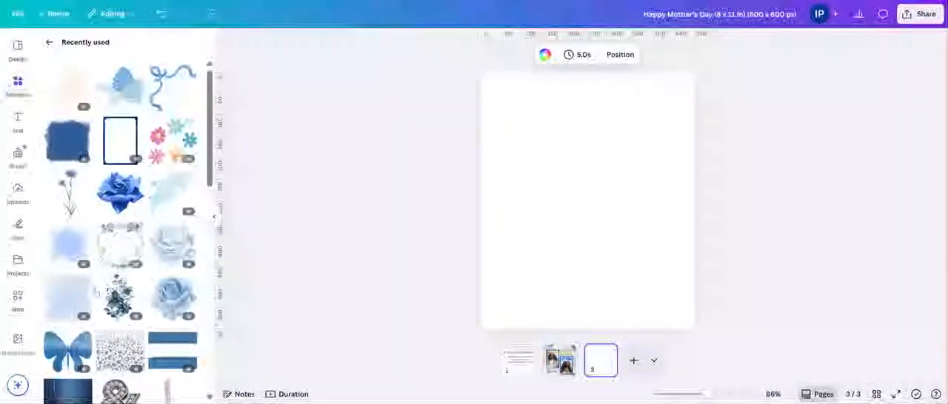
pyautogui.click(92, 297)
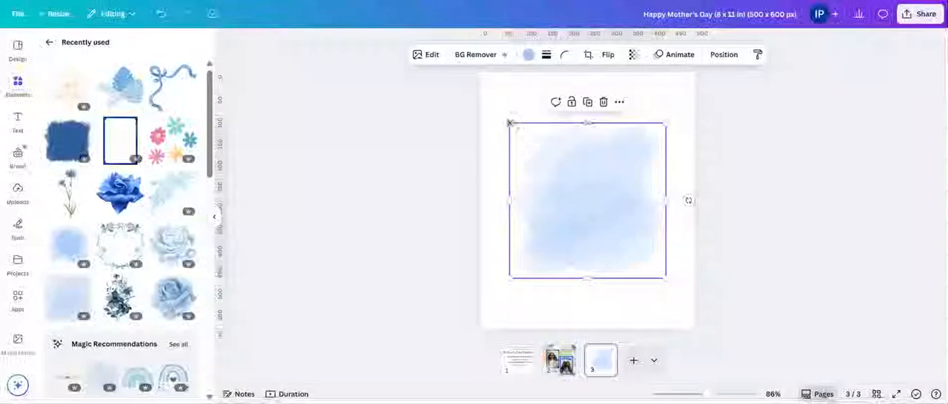
pyautogui.moveTo(509, 123); pyautogui.dragTo(471, 86)
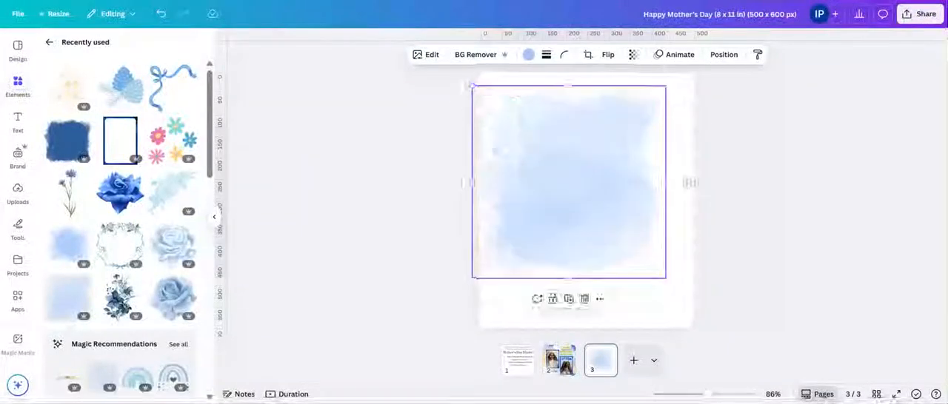
# Step: Recolor the watercolor patch with the bright pink from the Thwarted Summer Shower palette and align it with the page's left edge
pyautogui.rightClick(495, 214)
pyautogui.click(523, 104)
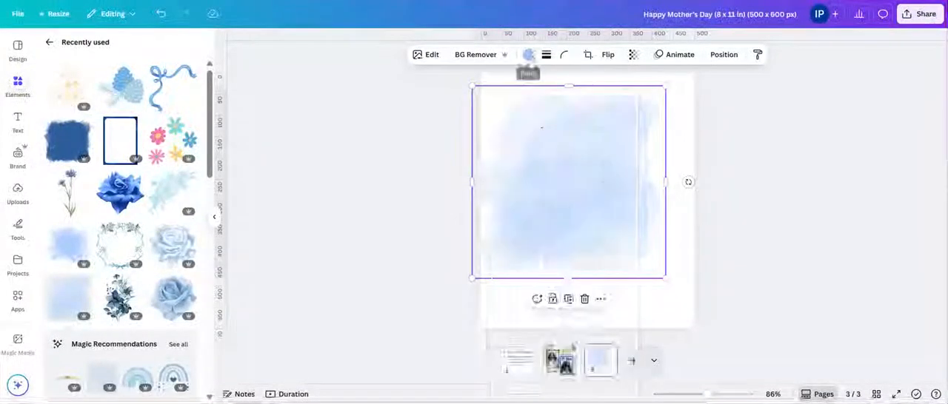
pyautogui.click(528, 55)
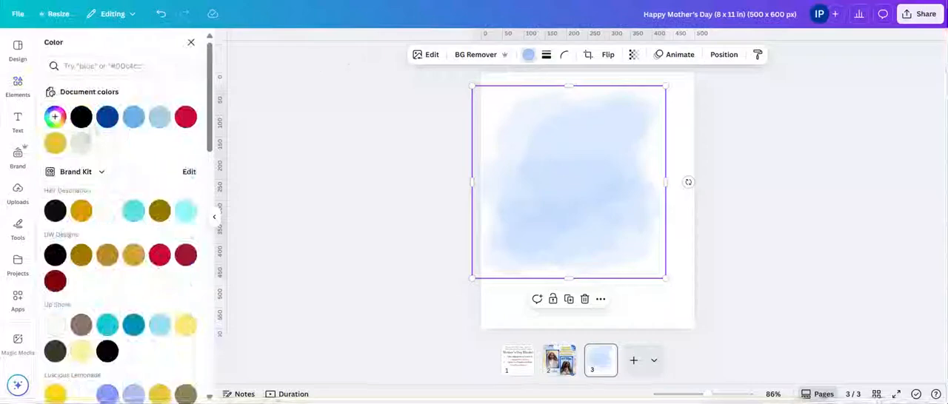
pyautogui.scroll(-5, 99, 277)
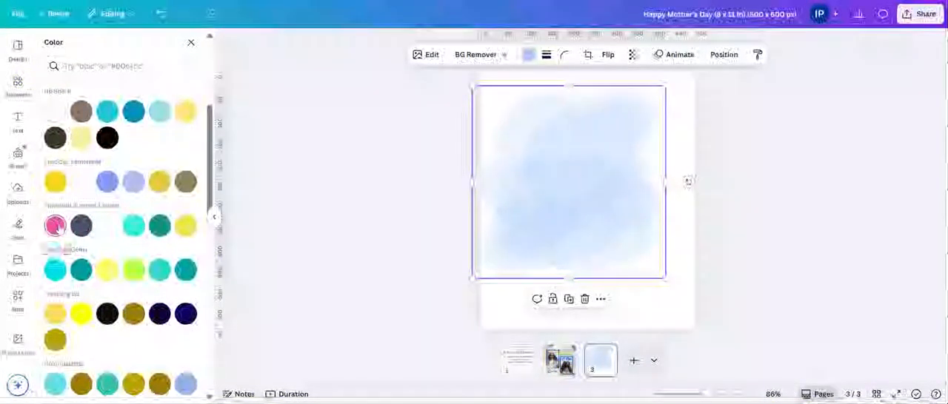
pyautogui.click(55, 226)
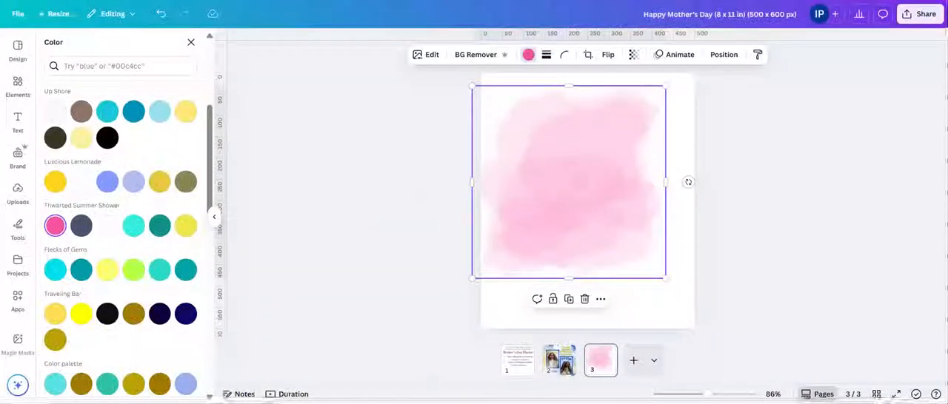
pyautogui.moveTo(556, 163); pyautogui.dragTo(564, 159)
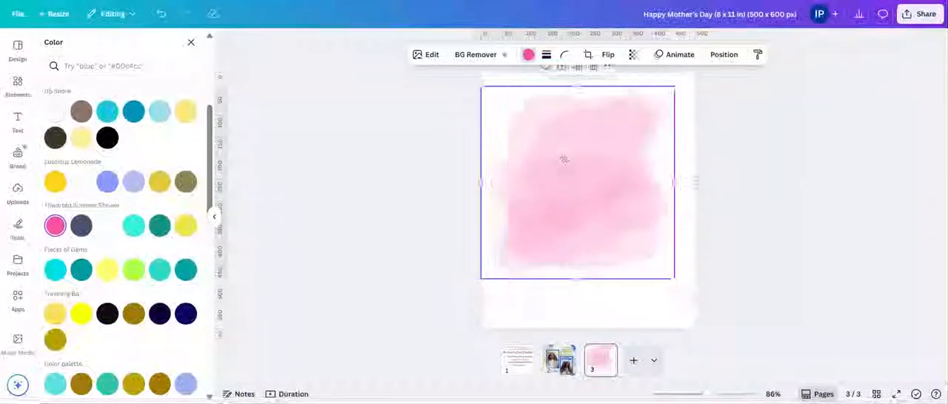
# Step: Try to make a second pink watercolor patch by copying and pasting it on the page
pyautogui.rightClick(533, 250)
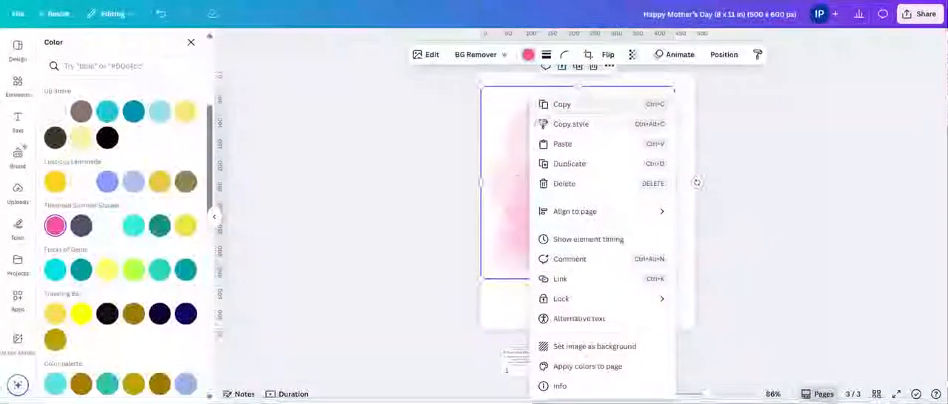
pyautogui.click(557, 106)
pyautogui.rightClick(638, 183)
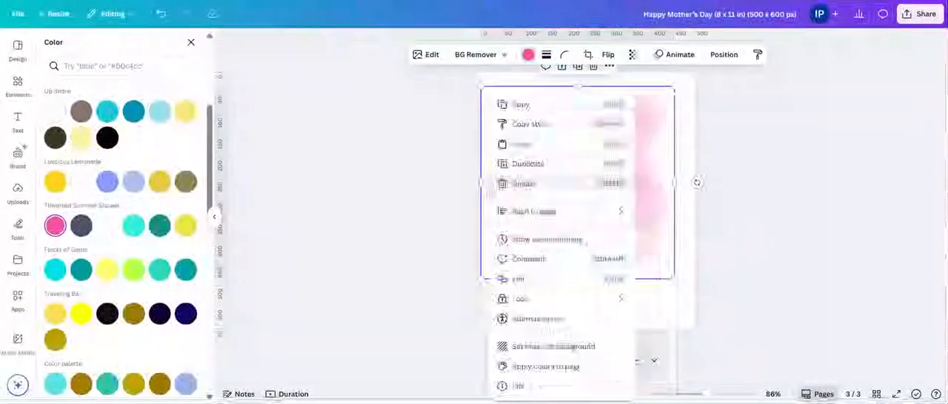
pyautogui.click(638, 183)
pyautogui.rightClick(647, 188)
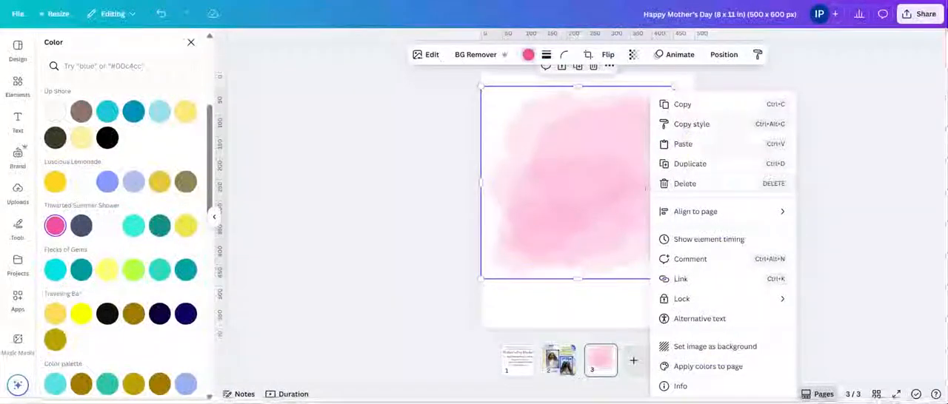
pyautogui.click(690, 144)
# Step: Move the pink patch to the page's lower-left corner and remove the pasted name text from the page
pyautogui.moveTo(584, 164); pyautogui.dragTo(555, 227)
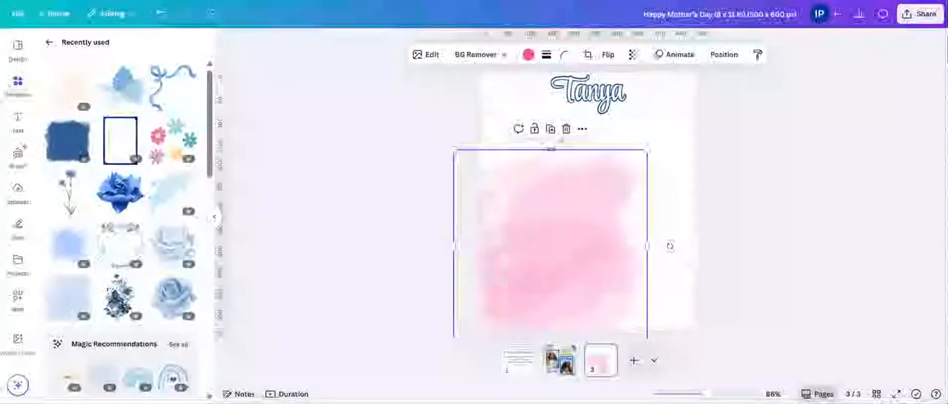
pyautogui.moveTo(601, 83); pyautogui.dragTo(393, 109)
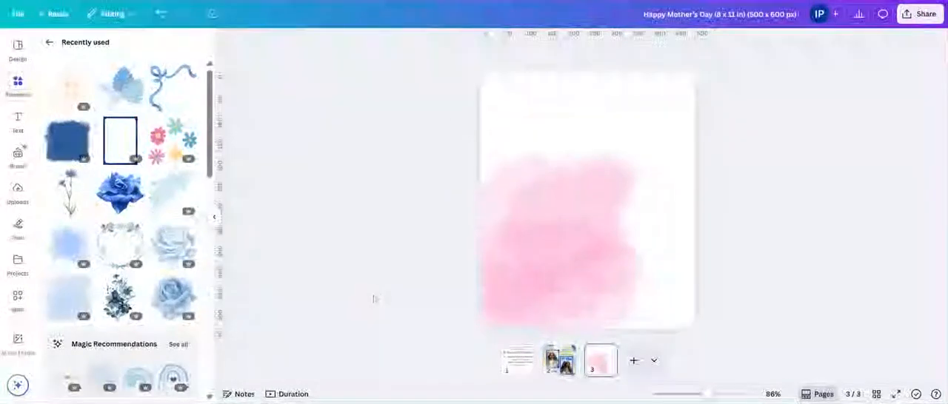
# Step: Duplicate the pink watercolor patch and place the copy over the page's upper-right corner
pyautogui.click(585, 244)
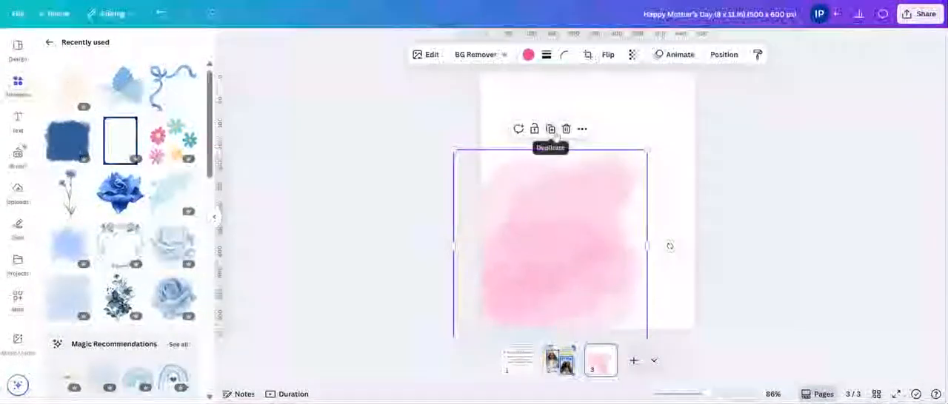
pyautogui.click(557, 136)
pyautogui.moveTo(563, 215); pyautogui.dragTo(707, 38)
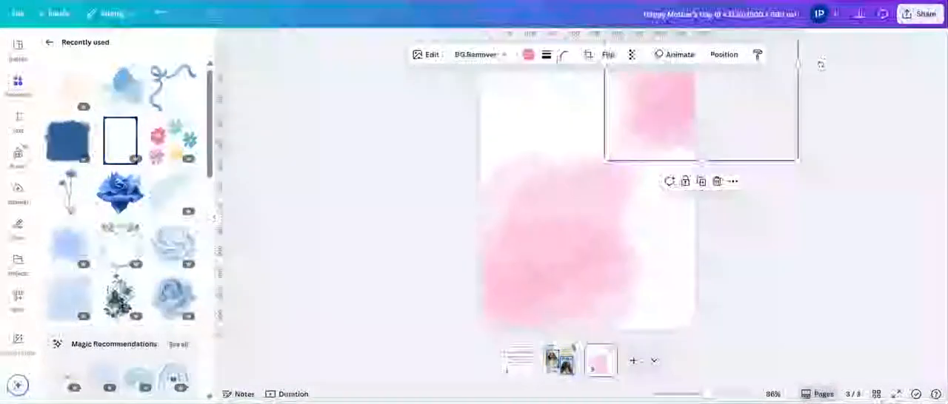
# Step: Insert the blue rose from the recently used elements and shift the upper-right pink patch slightly further onto the page
pyautogui.click(120, 140)
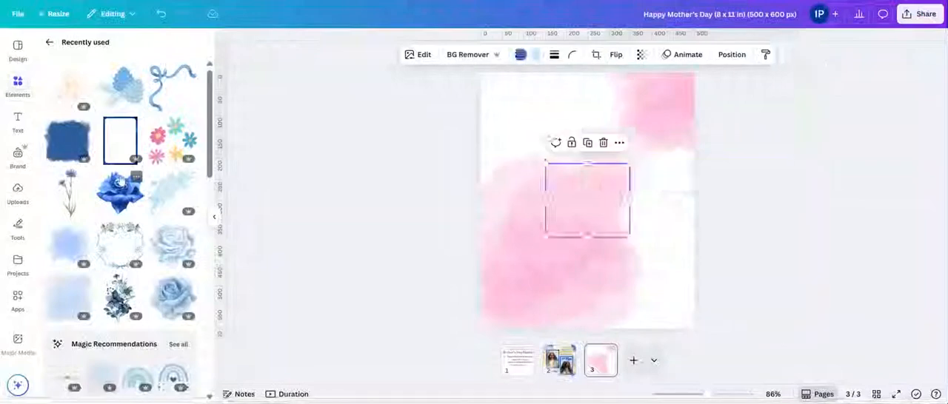
pyautogui.click(120, 187)
pyautogui.click(680, 128)
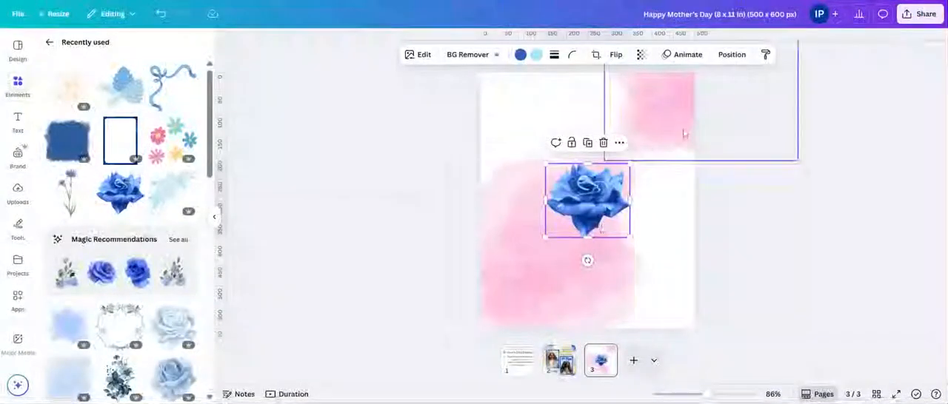
pyautogui.moveTo(680, 126); pyautogui.dragTo(660, 123)
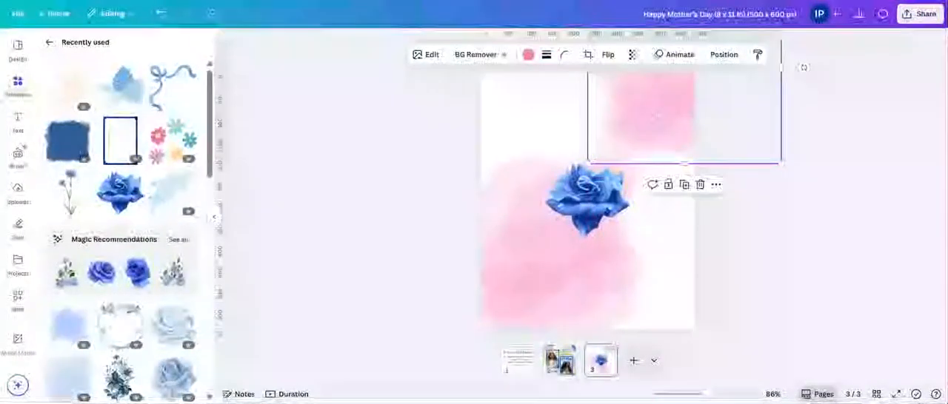
# Step: Duplicate the upper-right patch into the page's lower-right corner and recolor the copy with the pale yellow from the brand palette
pyautogui.click(685, 185)
pyautogui.moveTo(671, 148); pyautogui.dragTo(681, 328)
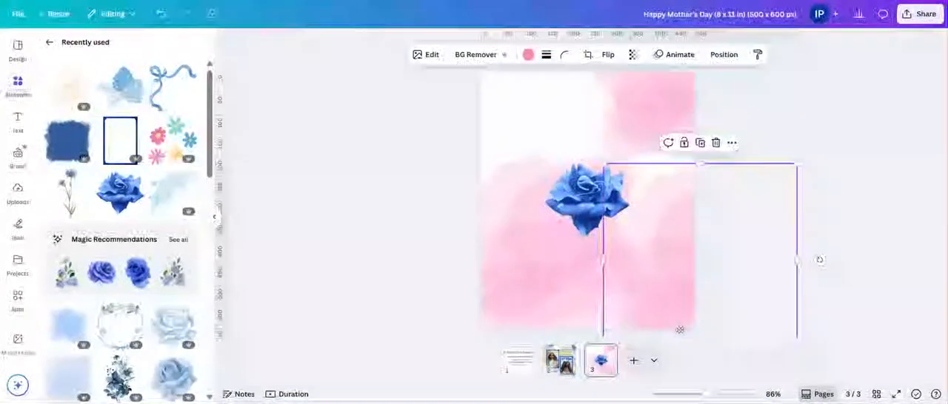
pyautogui.click(527, 55)
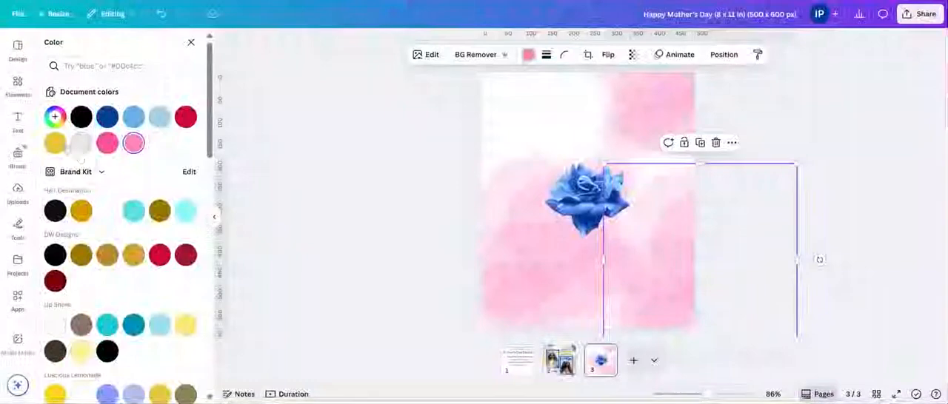
pyautogui.click(81, 351)
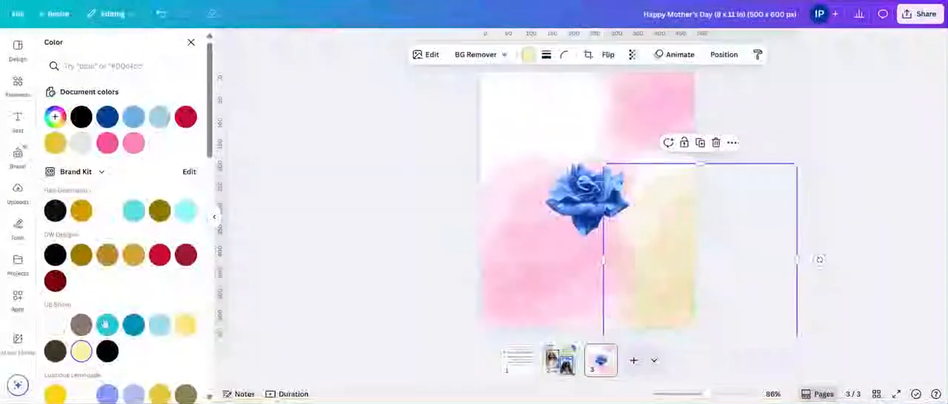
pyautogui.rightClick(665, 276)
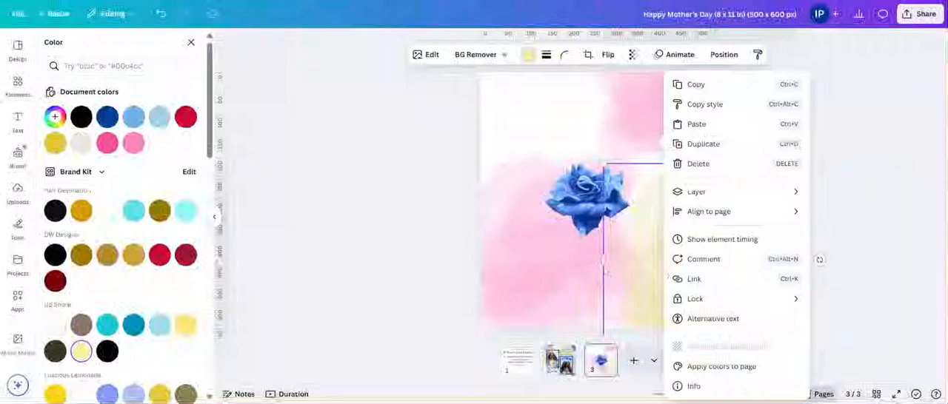
pyautogui.click(539, 305)
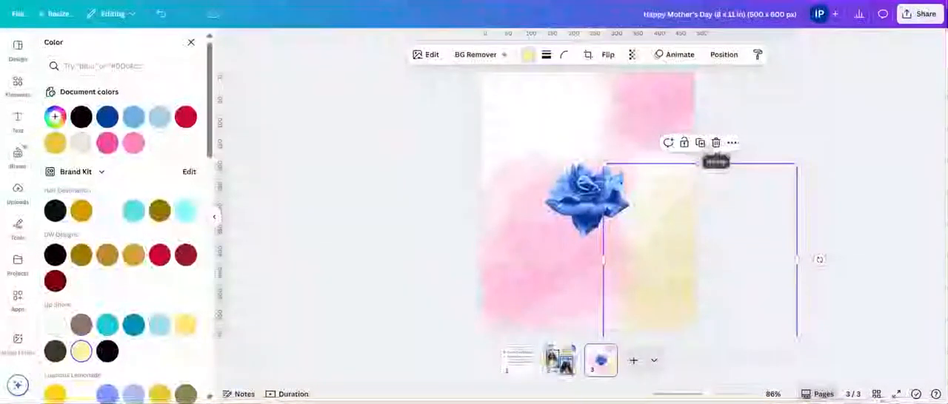
# Step: Duplicate the yellow patch into the page's upper-left corner and nudge the lower-left pink patch toward its corner
pyautogui.click(700, 142)
pyautogui.moveTo(696, 196); pyautogui.dragTo(519, 105)
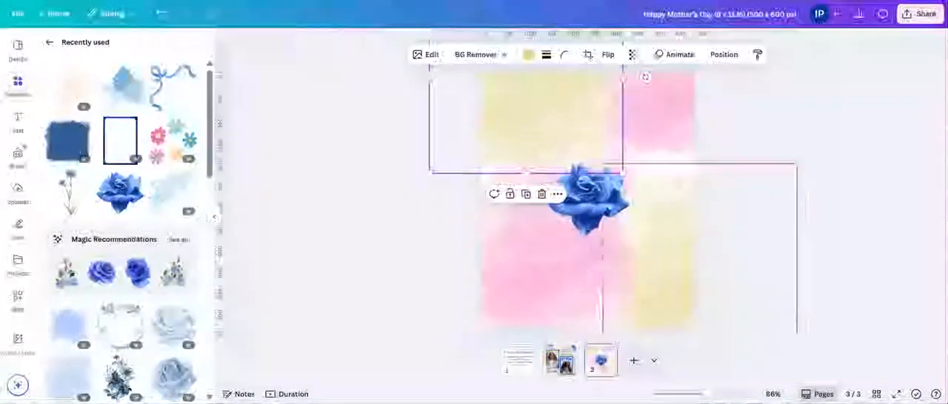
pyautogui.moveTo(501, 269); pyautogui.dragTo(491, 280)
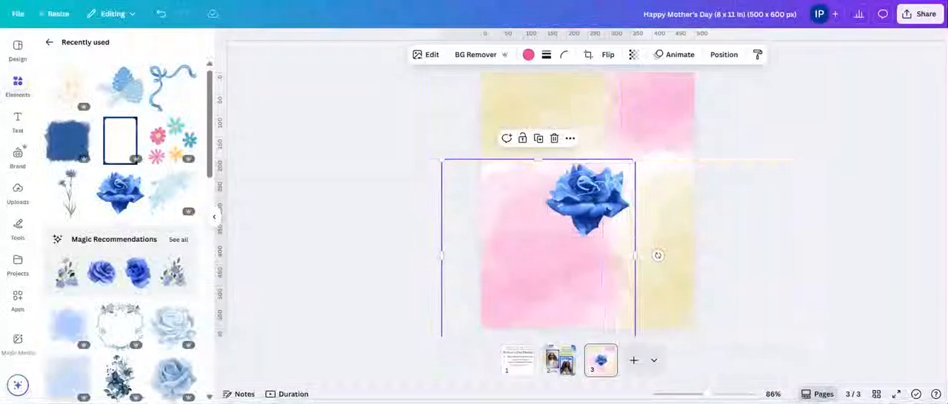
# Step: Move the blue rose up slightly and change its dark blue to bright pink and its light blue to light gray
pyautogui.moveTo(587, 195); pyautogui.dragTo(590, 172)
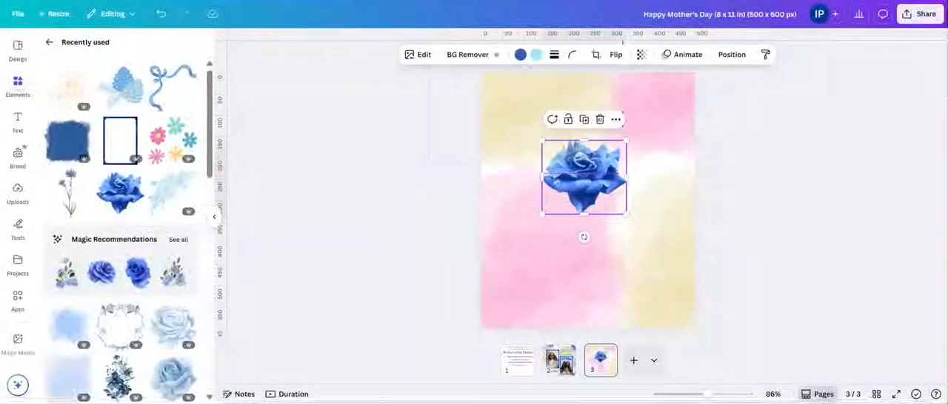
pyautogui.click(521, 54)
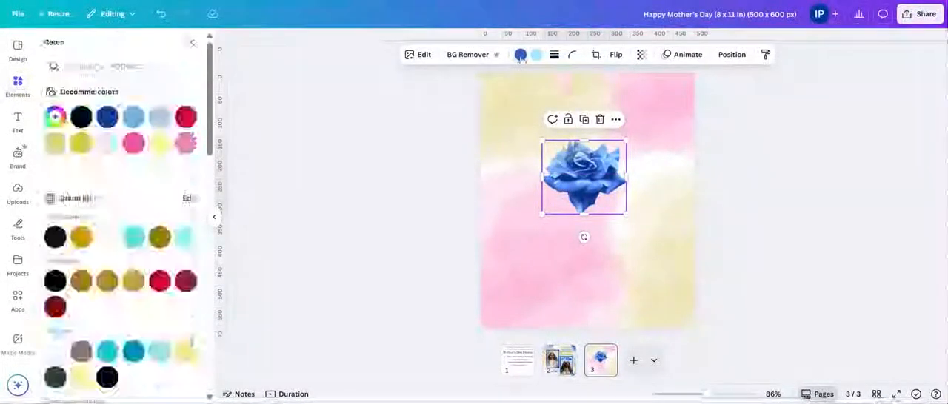
pyautogui.click(134, 144)
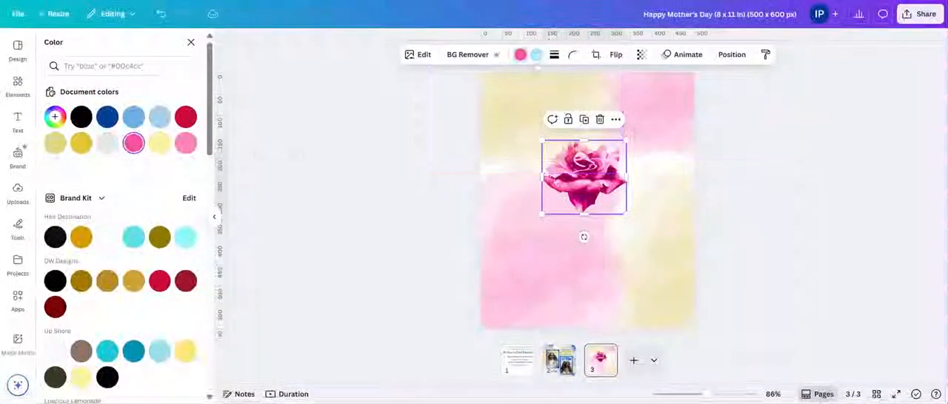
pyautogui.click(537, 56)
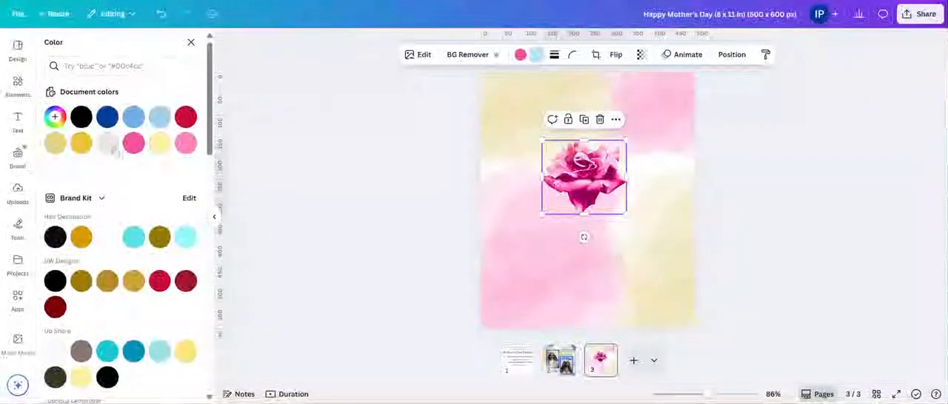
pyautogui.click(108, 144)
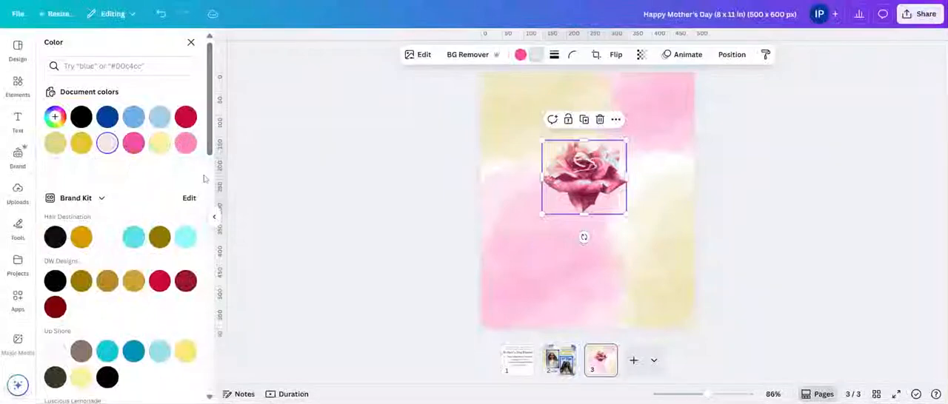
# Step: Arrange copies of the pink rose over the page's upper-left and lower-left corners and along its right side
pyautogui.moveTo(584, 193); pyautogui.dragTo(632, 223)
pyautogui.click(502, 234)
pyautogui.click(510, 153)
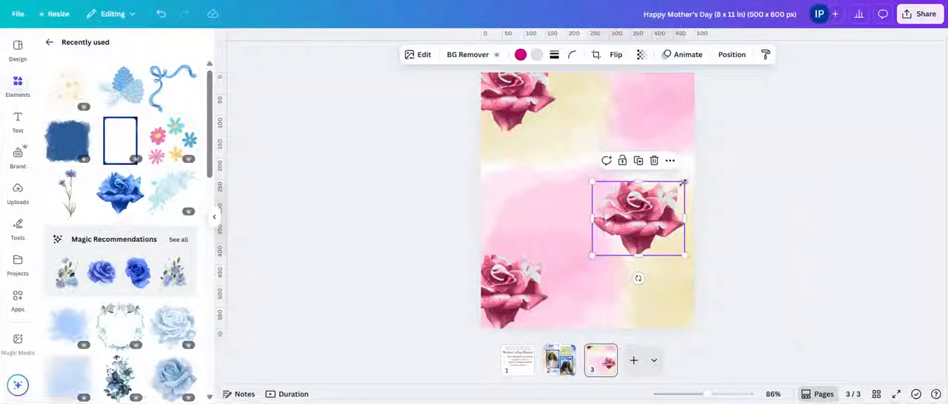
# Step: Shrink the right-hand rose and add the recently used blue floral bouquet over the page's left half
pyautogui.moveTo(684, 181); pyautogui.dragTo(647, 211)
pyautogui.scroll(-5, 164, 295)
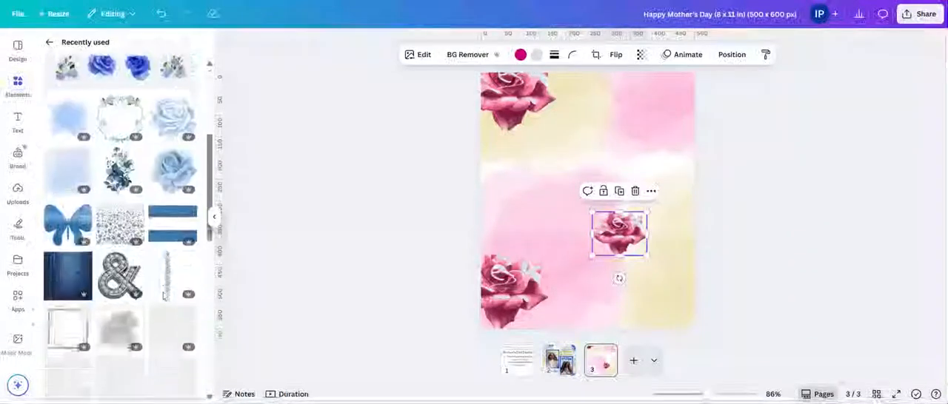
pyautogui.click(118, 159)
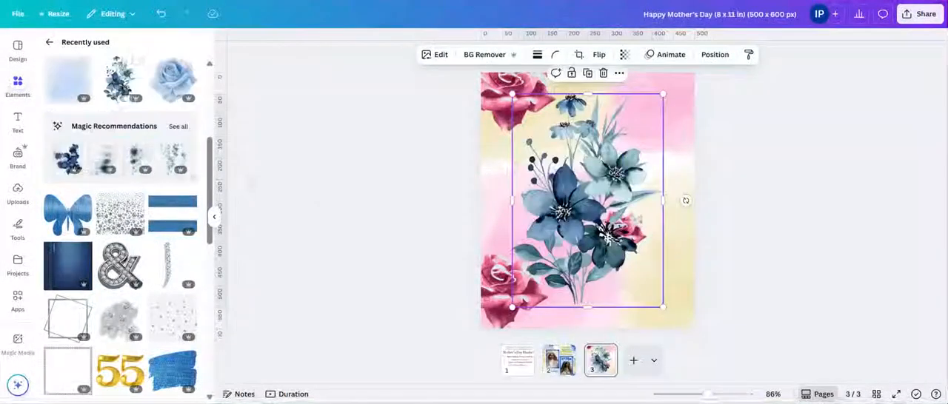
pyautogui.moveTo(573, 198); pyautogui.dragTo(535, 202)
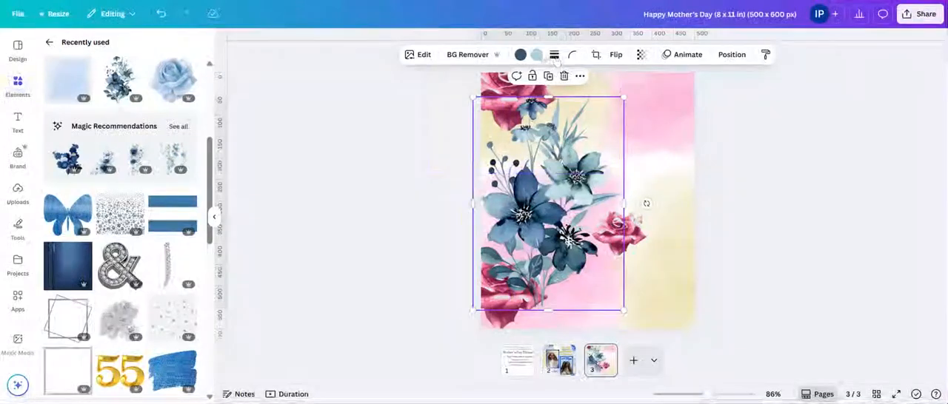
# Step: Recolor both the dark blue and the light blue of the bouquet with the document's bright pink #F652A0
pyautogui.click(537, 54)
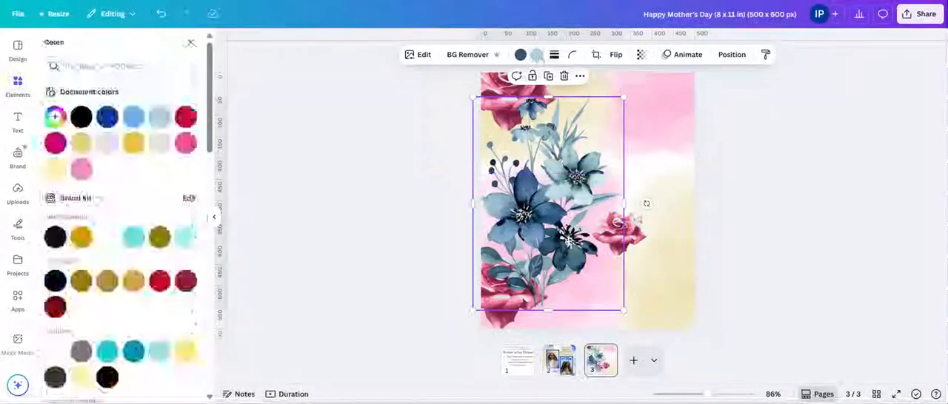
pyautogui.click(185, 143)
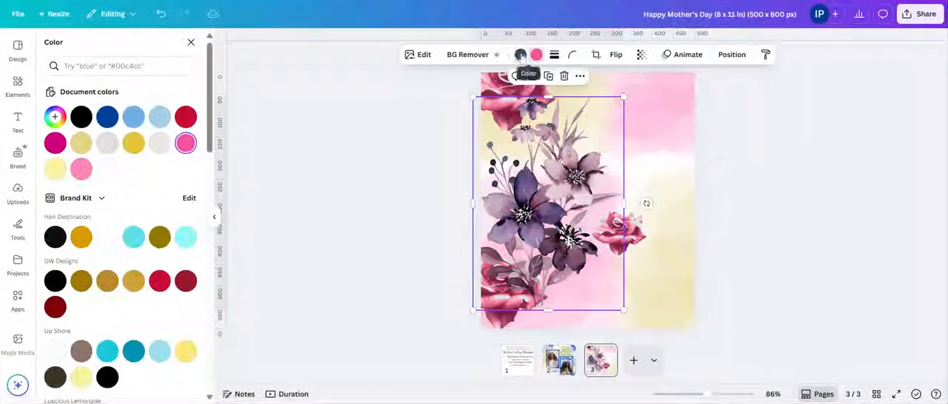
pyautogui.click(520, 54)
pyautogui.click(57, 144)
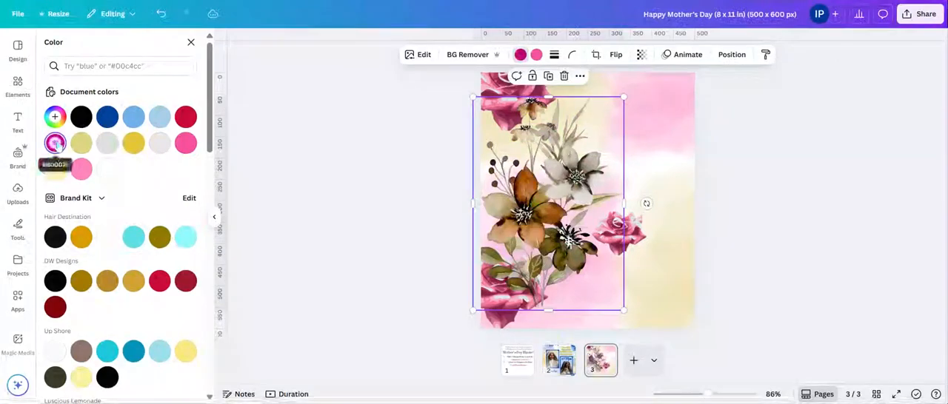
pyautogui.click(185, 143)
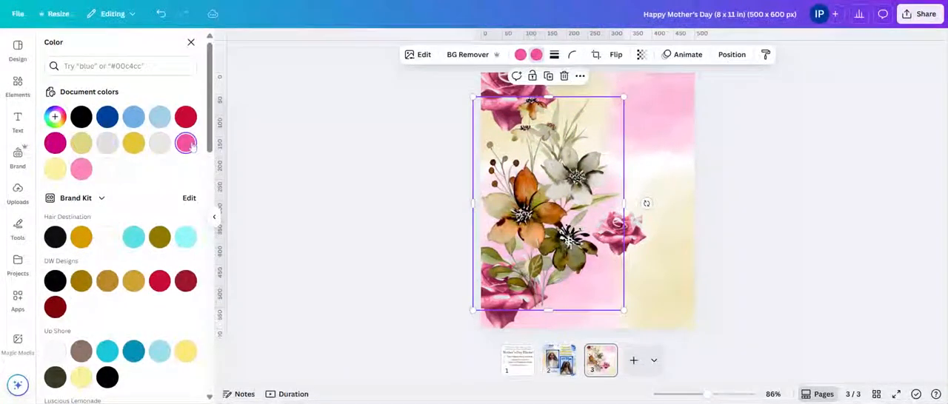
pyautogui.click(186, 142)
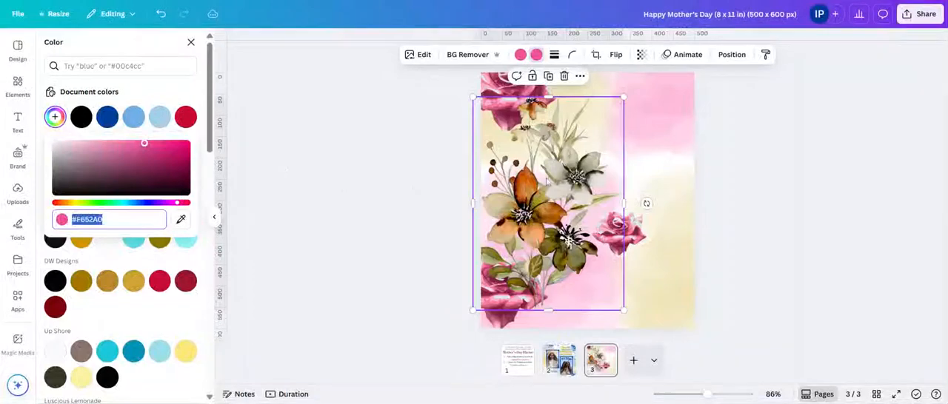
# Step: Scale the bouquet down and place it partly over the page's left edge, between the two roses
pyautogui.moveTo(528, 164); pyautogui.dragTo(461, 145)
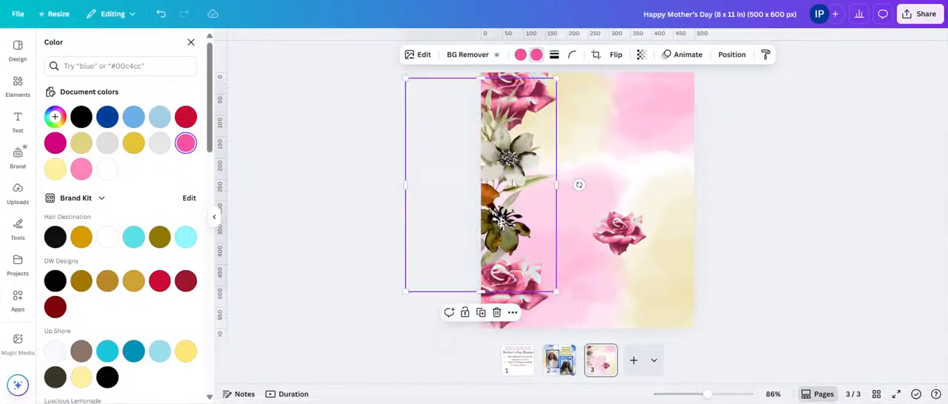
pyautogui.moveTo(513, 182); pyautogui.dragTo(592, 184)
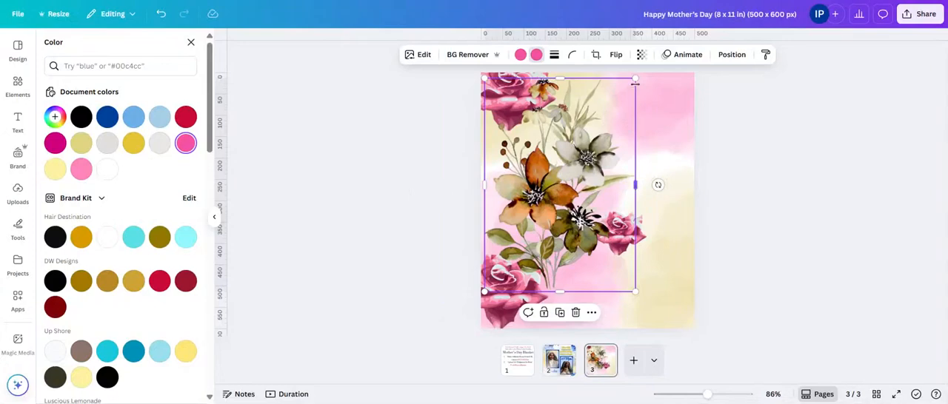
pyautogui.moveTo(633, 77); pyautogui.dragTo(585, 143)
pyautogui.moveTo(557, 194); pyautogui.dragTo(524, 154)
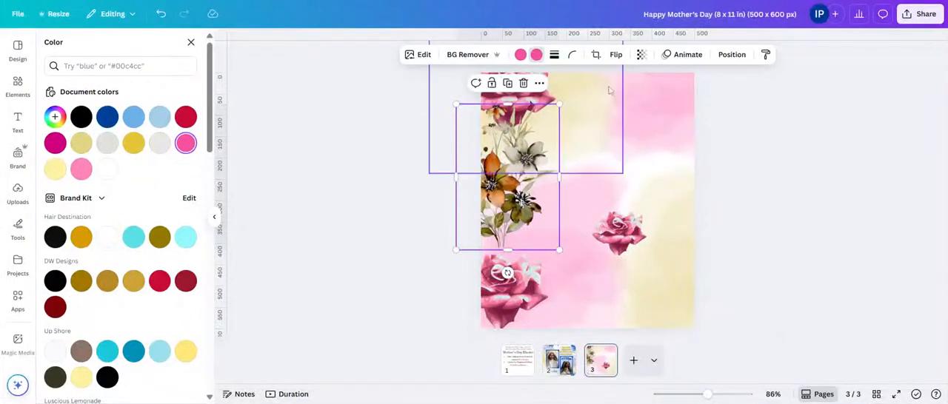
# Step: Fade the bouquet to a transparency of 16, shift it down slightly and enlarge it toward the page's center
pyautogui.click(641, 54)
pyautogui.moveTo(666, 97); pyautogui.dragTo(608, 97)
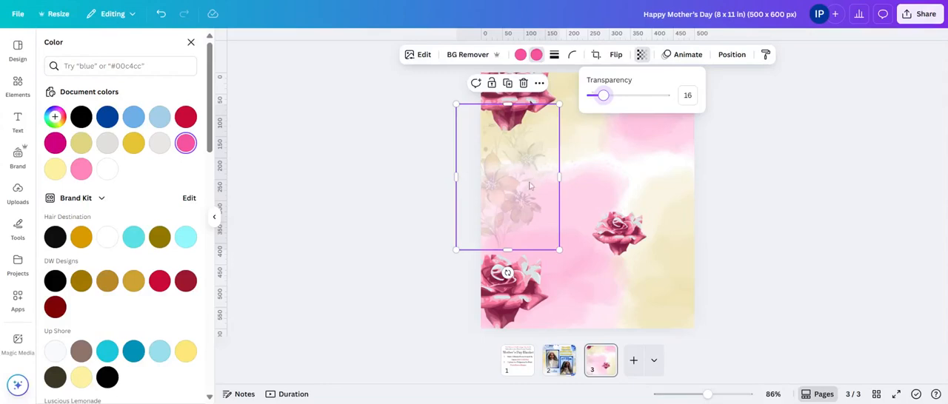
pyautogui.moveTo(530, 185); pyautogui.dragTo(517, 206)
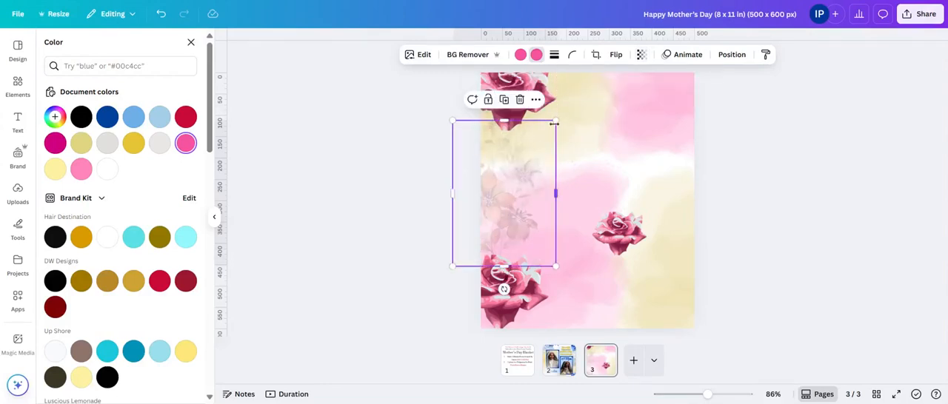
pyautogui.moveTo(554, 124); pyautogui.dragTo(587, 123)
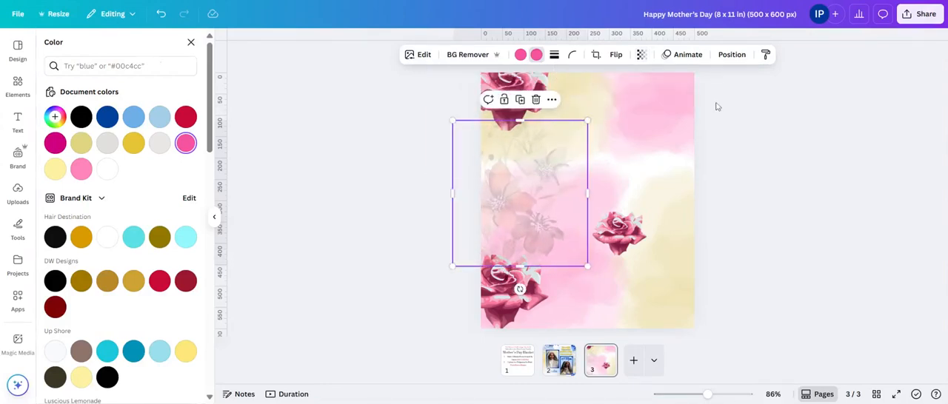
# Step: Move the lower-left rose slightly down and outward, closer to the page corner
pyautogui.click(828, 138)
pyautogui.click(821, 170)
pyautogui.moveTo(523, 289); pyautogui.dragTo(517, 301)
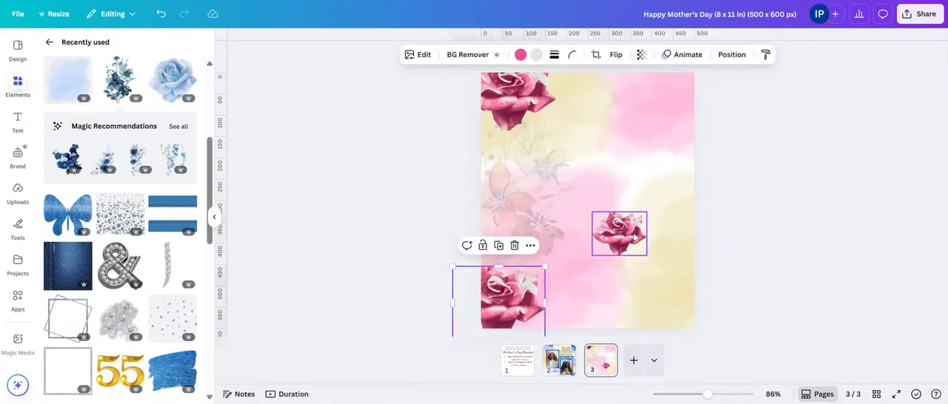
# Step: Place a copy of the faded bouquet in the page's lower-right corner, running past the page edges
pyautogui.click(548, 172)
pyautogui.moveTo(571, 147); pyautogui.dragTo(723, 233)
pyautogui.click(774, 172)
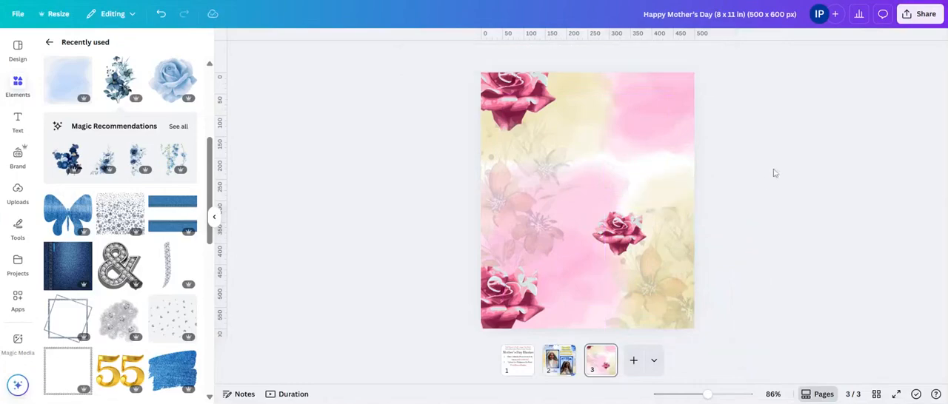
# Step: Duplicate the lower-right bouquet and move the copy out beyond the page's right edge
pyautogui.click(676, 279)
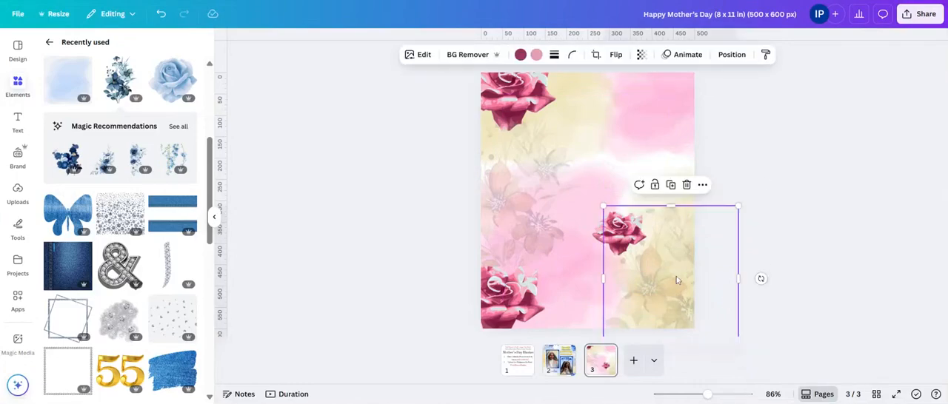
pyautogui.click(670, 185)
pyautogui.moveTo(688, 289); pyautogui.dragTo(945, 276)
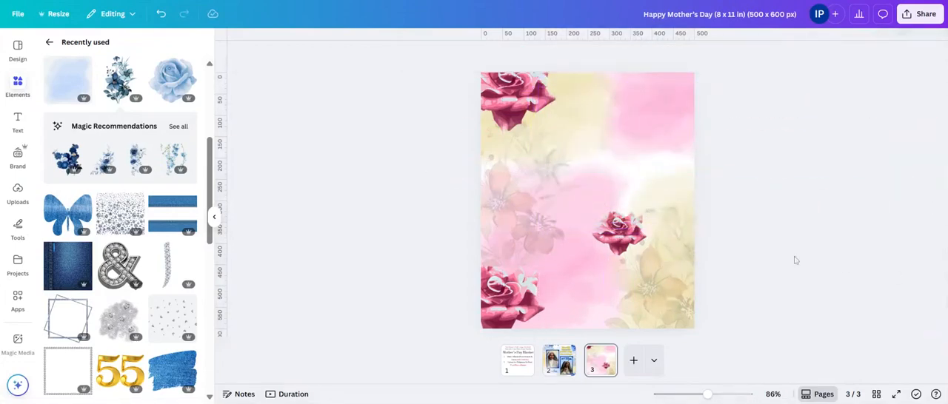
# Step: Move the small rose to the page's upper-right corner, enlarge and tilt it, and let it run past the edge
pyautogui.moveTo(605, 229); pyautogui.dragTo(636, 122)
pyautogui.moveTo(676, 103); pyautogui.dragTo(699, 159)
pyautogui.click(789, 198)
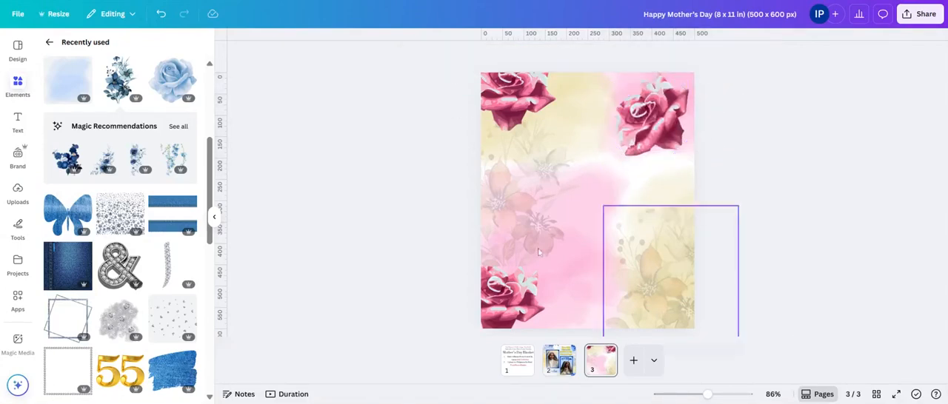
pyautogui.moveTo(655, 138); pyautogui.dragTo(675, 142)
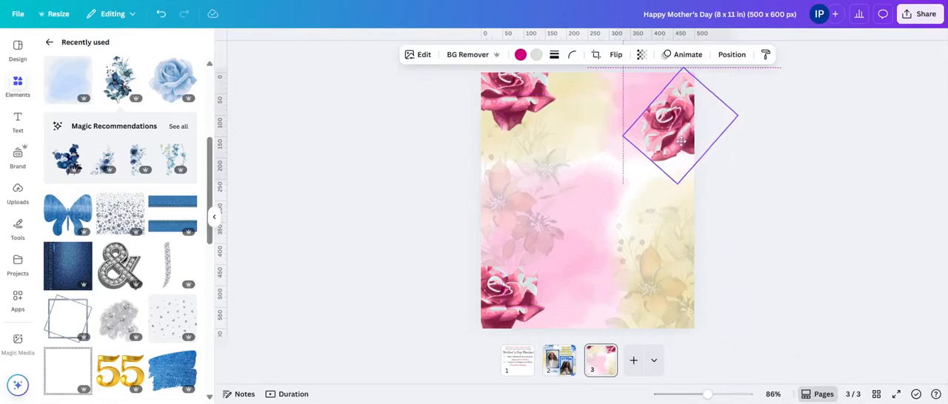
pyautogui.click(726, 146)
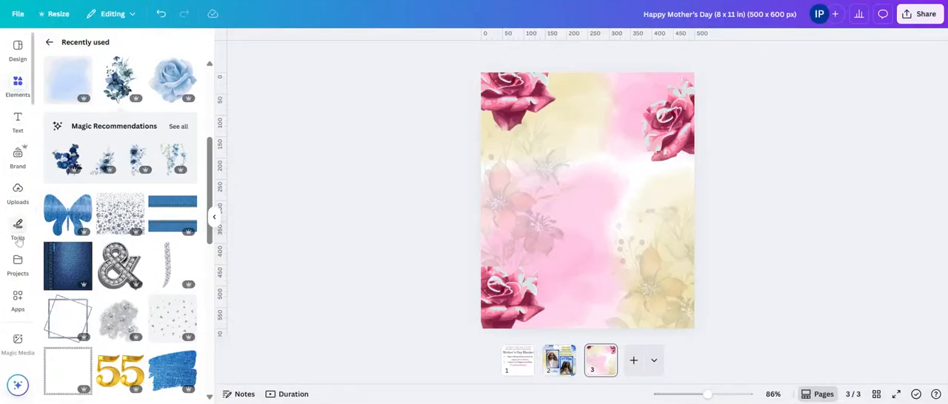
# Step: Examine the two photo frames of the blue design on page 2, then return to page 3
pyautogui.click(49, 43)
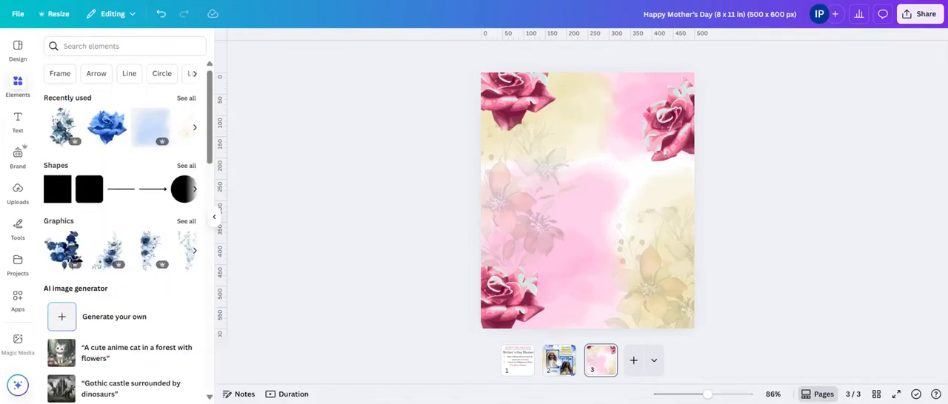
pyautogui.click(559, 360)
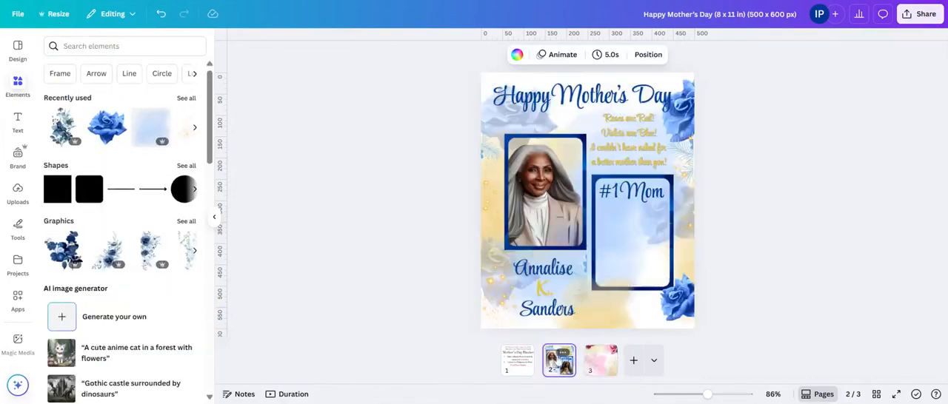
pyautogui.click(565, 144)
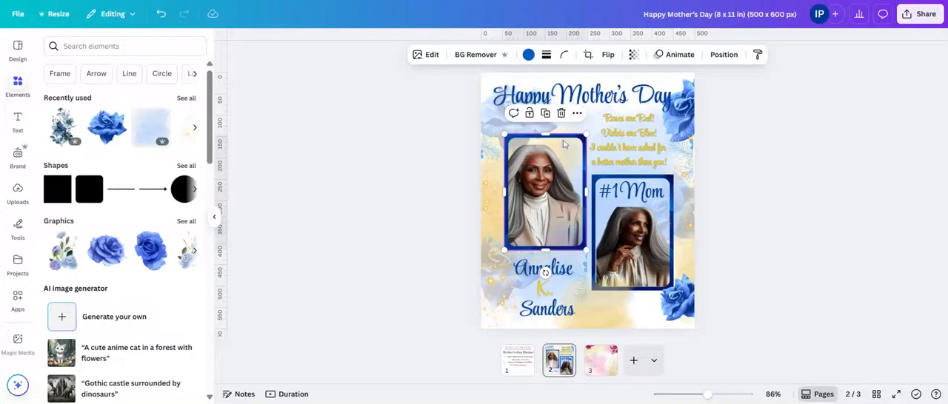
pyautogui.click(611, 183)
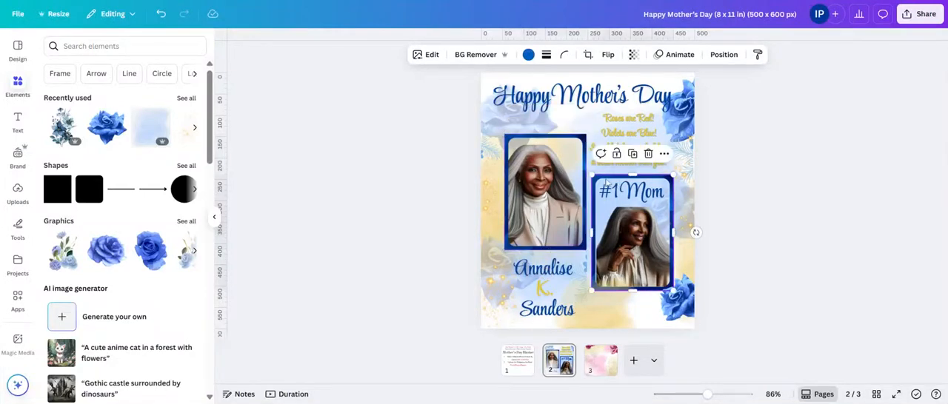
pyautogui.click(568, 142)
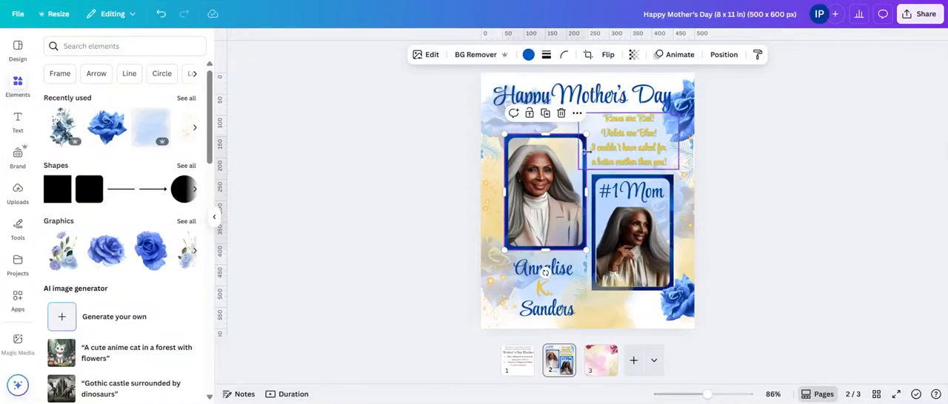
pyautogui.click(600, 369)
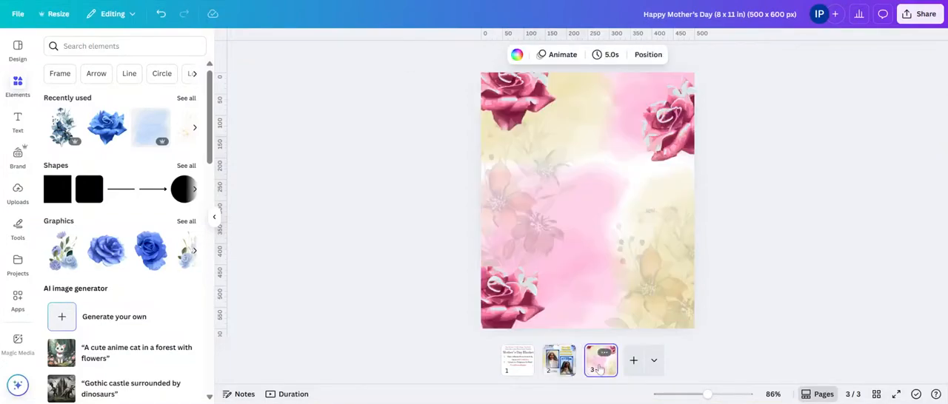
# Step: Search the elements for "heart shape" and look through the matching graphics
pyautogui.click(92, 46)
pyautogui.write('he')
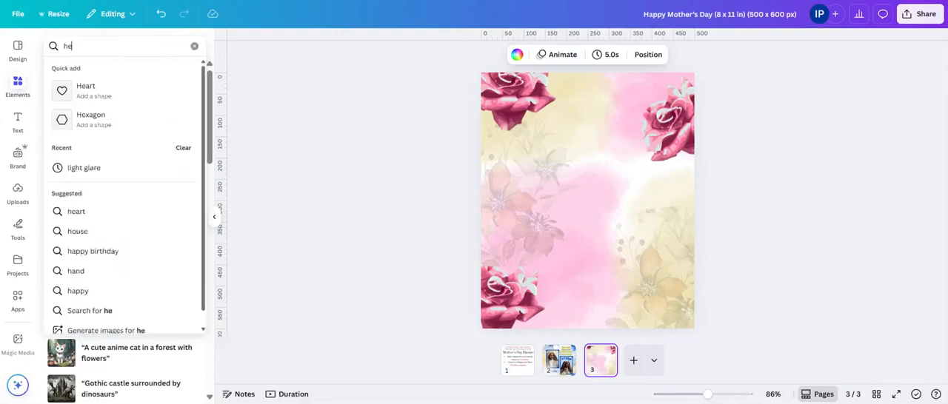
pyautogui.write('art shape')
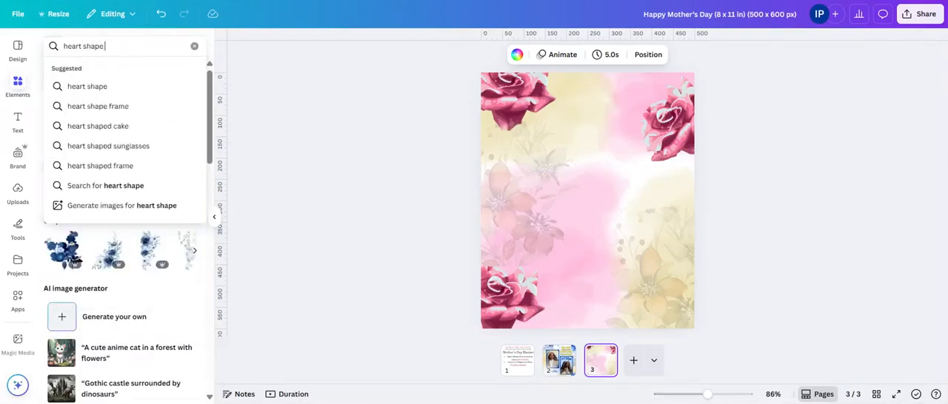
pyautogui.press('Return')
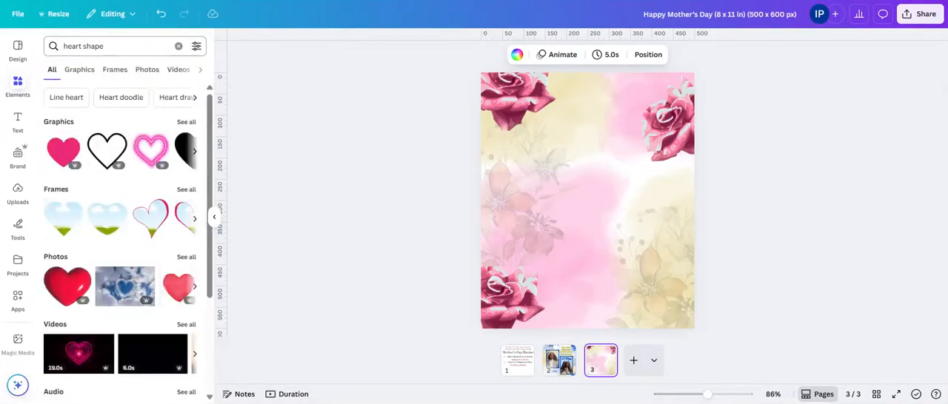
pyautogui.click(187, 123)
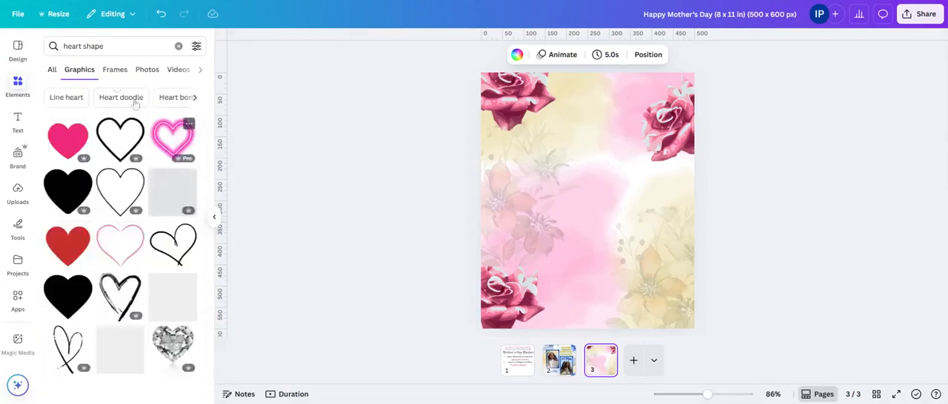
pyautogui.click(52, 69)
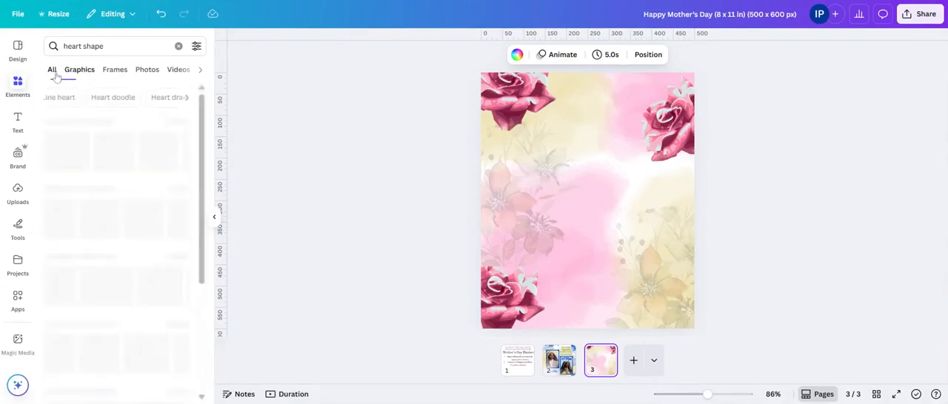
# Step: Search for "heart shape frame", add the pink-outlined heart photo frame and place it in the page's upper-left area
pyautogui.click(116, 46)
pyautogui.write('fram')
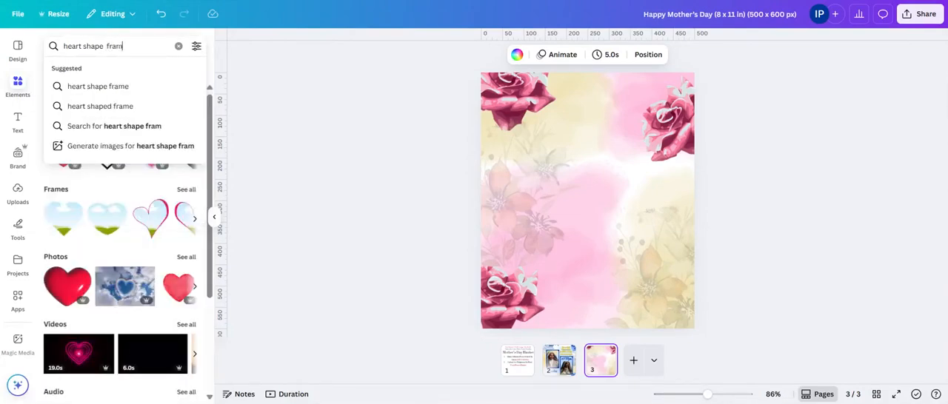
pyautogui.write('e')
pyautogui.press('Return')
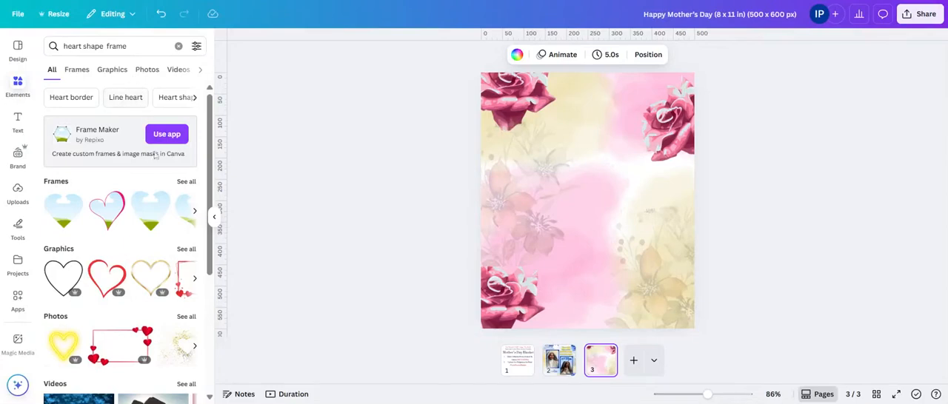
pyautogui.click(115, 211)
pyautogui.moveTo(607, 180); pyautogui.dragTo(576, 159)
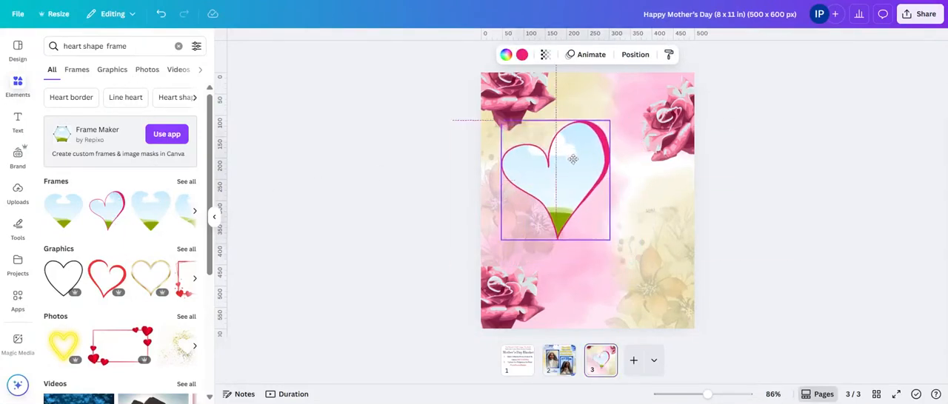
# Step: Shrink the pink-outlined heart frame and shift it slightly up and toward the page's left edge
pyautogui.moveTo(610, 120); pyautogui.dragTo(590, 142)
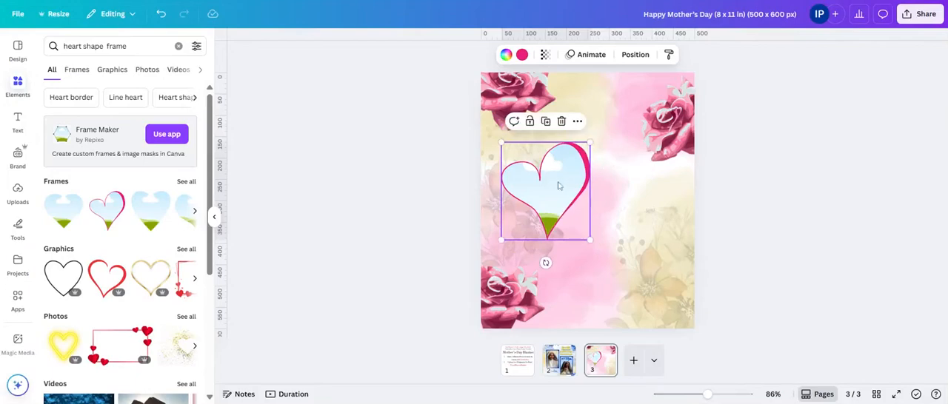
pyautogui.moveTo(557, 183); pyautogui.dragTo(549, 167)
pyautogui.moveTo(583, 126); pyautogui.dragTo(587, 120)
pyautogui.moveTo(539, 200)
pyautogui.mouseDown()
pyautogui.moveTo(529, 219)
pyautogui.moveTo(541, 203)
pyautogui.mouseUp()
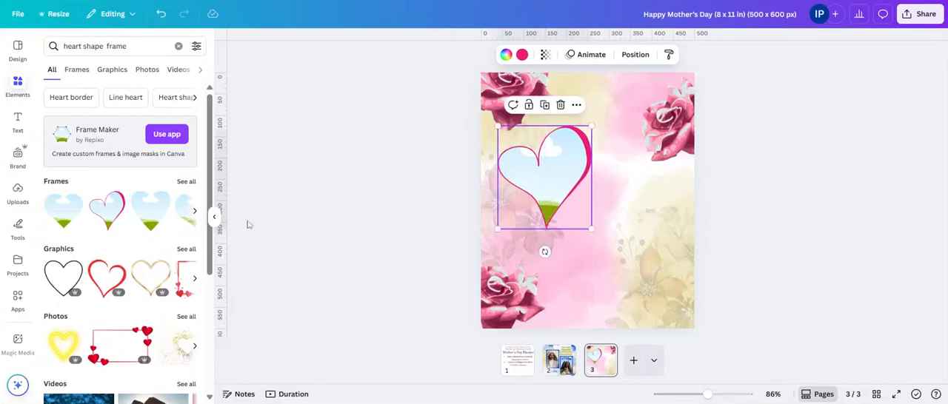
# Step: Try the double-heart frame from the full list of frames on the page, then remove it
pyautogui.click(187, 181)
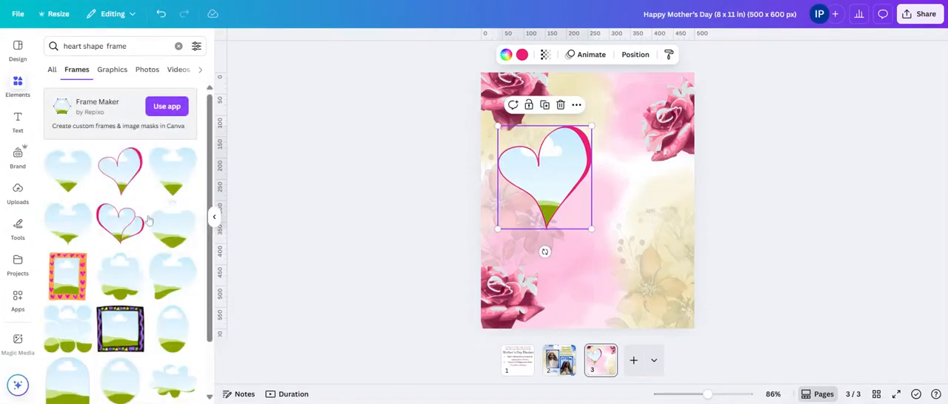
pyautogui.click(119, 222)
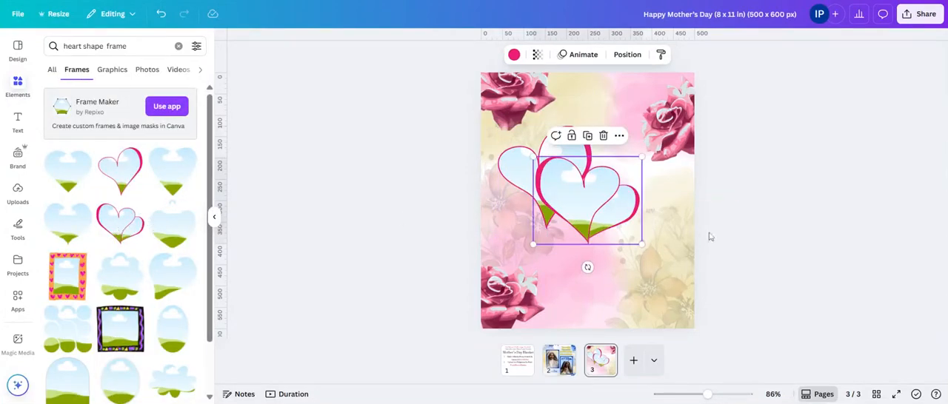
pyautogui.moveTo(602, 212); pyautogui.dragTo(159, 297)
pyautogui.scroll(-3, 157, 296)
pyautogui.scroll(3, 152, 295)
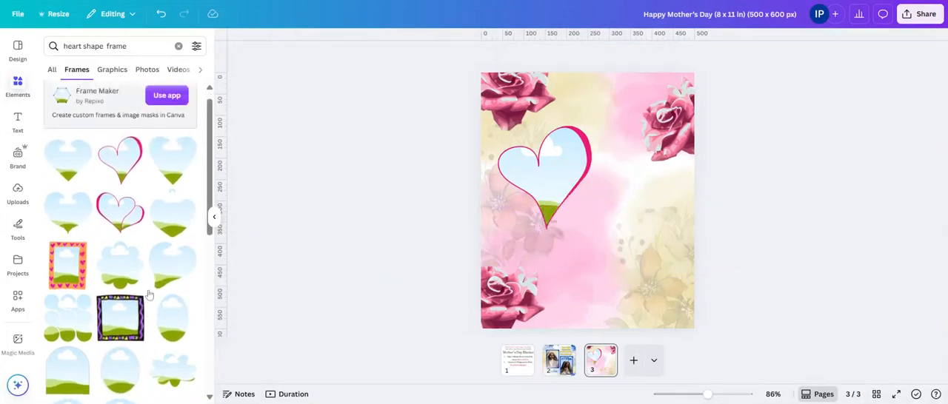
# Step: Enlarge the pink-outlined heart frame and position it just below the rose in the page's upper-left corner
pyautogui.click(560, 172)
pyautogui.moveTo(561, 172); pyautogui.dragTo(572, 172)
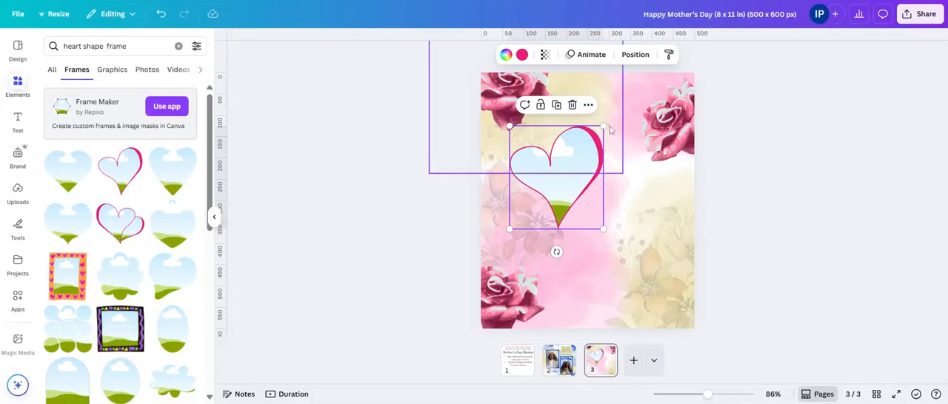
pyautogui.moveTo(603, 125); pyautogui.dragTo(623, 108)
pyautogui.moveTo(581, 153); pyautogui.dragTo(573, 158)
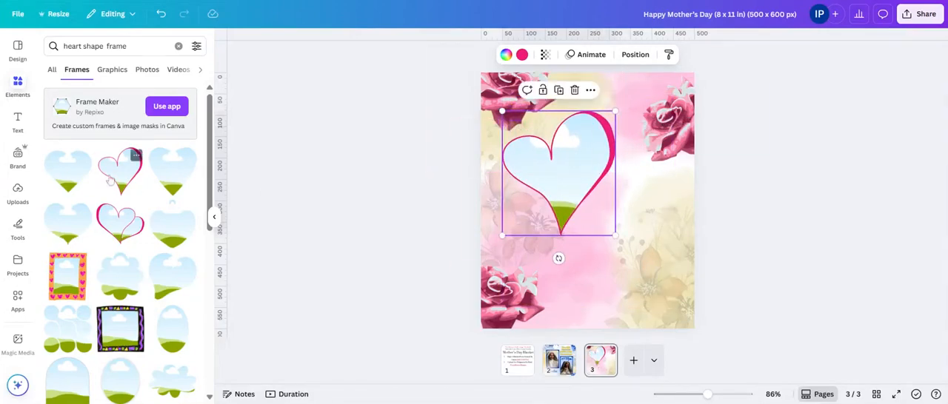
# Step: Add a plain heart frame below and right of the pink-outlined one, overlapping it slightly, and shift the outlined heart down and left
pyautogui.click(73, 185)
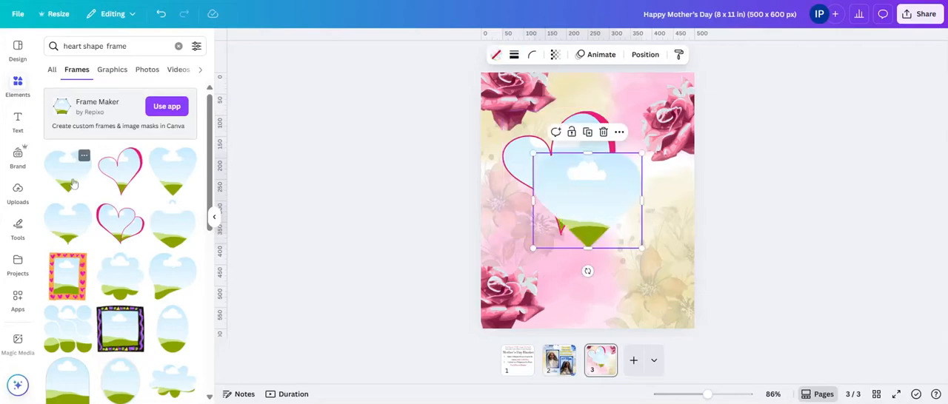
pyautogui.moveTo(637, 211); pyautogui.dragTo(663, 240)
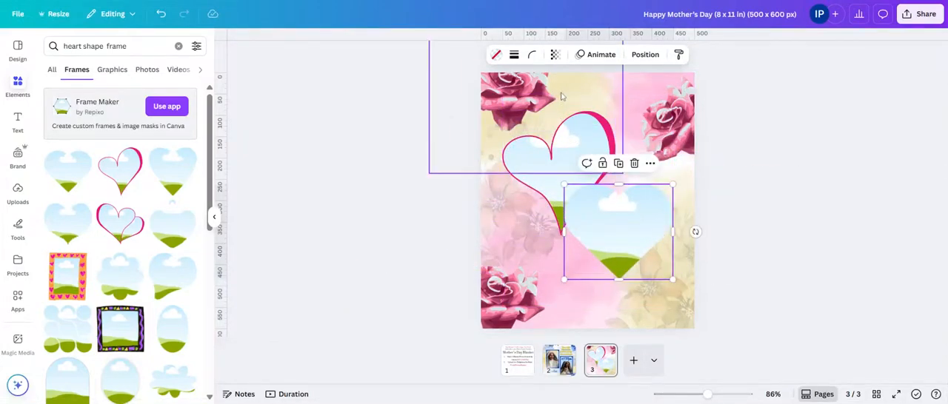
pyautogui.moveTo(546, 178)
pyautogui.mouseDown()
pyautogui.moveTo(553, 157)
pyautogui.moveTo(541, 189)
pyautogui.mouseUp()
pyautogui.moveTo(620, 220); pyautogui.dragTo(618, 225)
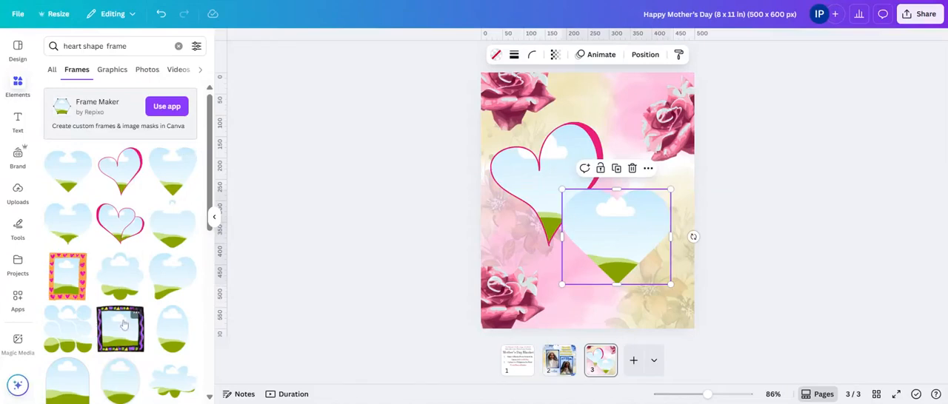
# Step: Give the plain heart frame a solid border of weight 4 in the deep pink of the outlined heart
pyautogui.scroll(-10, 124, 323)
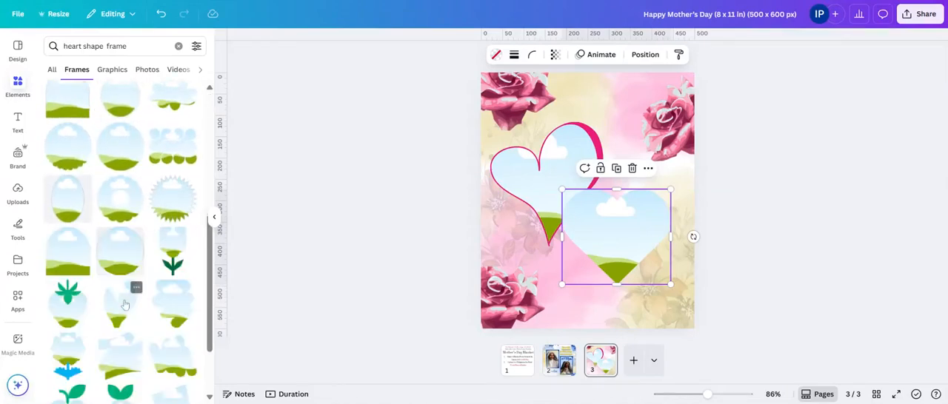
pyautogui.scroll(-5, 124, 304)
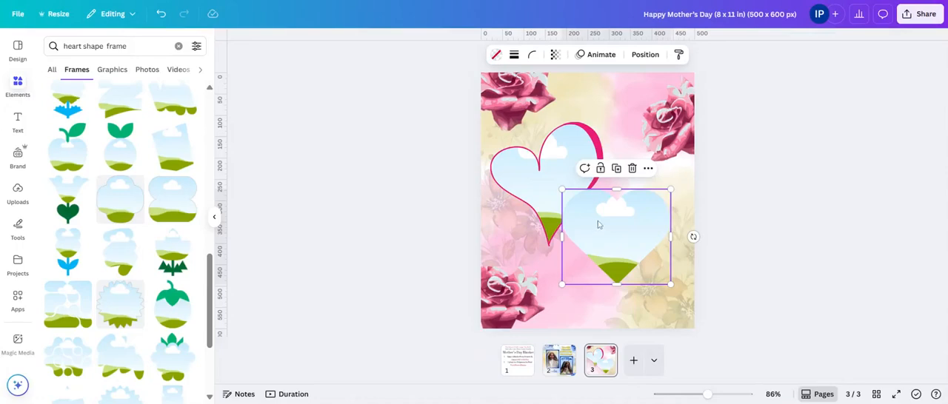
pyautogui.click(514, 56)
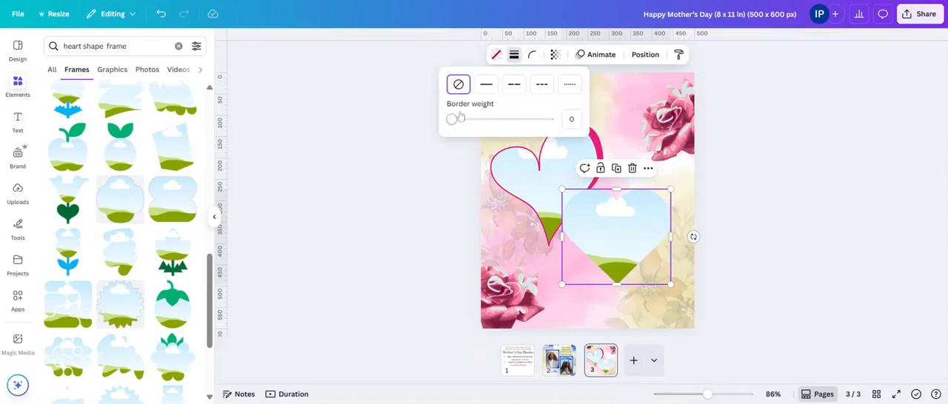
pyautogui.moveTo(451, 124)
pyautogui.mouseDown()
pyautogui.moveTo(465, 121)
pyautogui.moveTo(455, 119)
pyautogui.mouseUp()
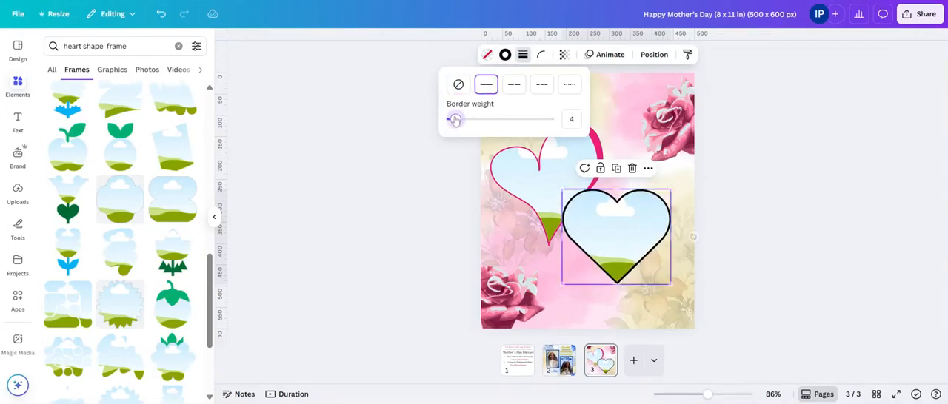
pyautogui.click(505, 55)
pyautogui.click(108, 169)
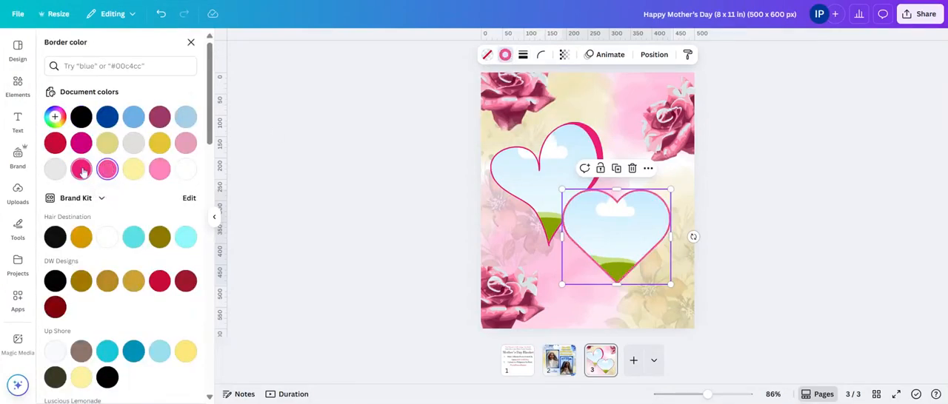
pyautogui.click(81, 170)
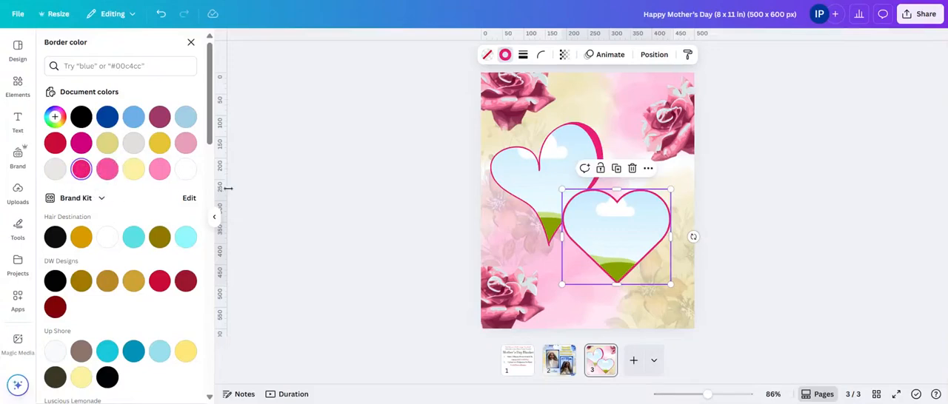
# Step: Add the hand-on-chin portrait from the Models project folder and place it in the page's lower-left area
pyautogui.click(549, 170)
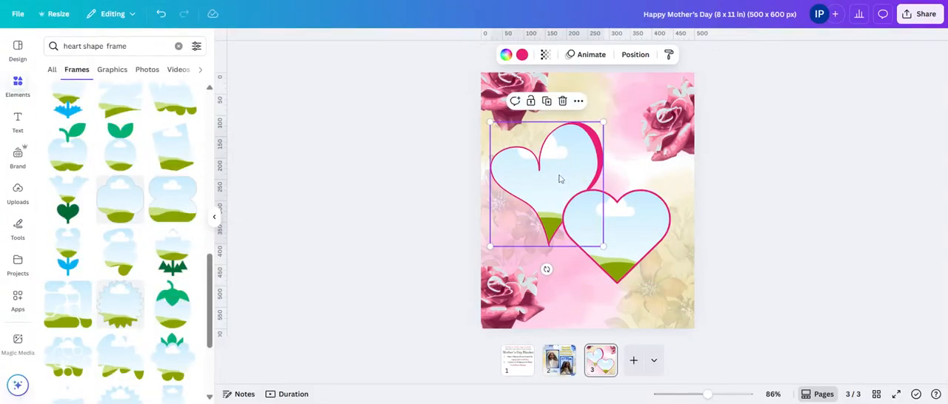
pyautogui.click(18, 264)
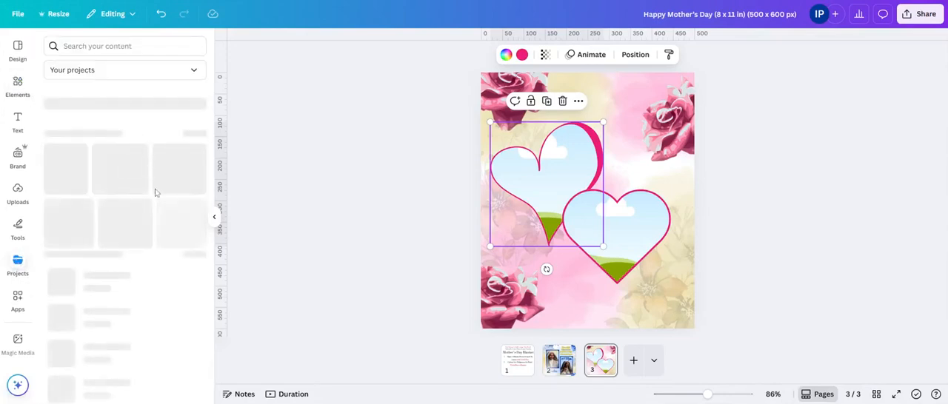
pyautogui.click(121, 98)
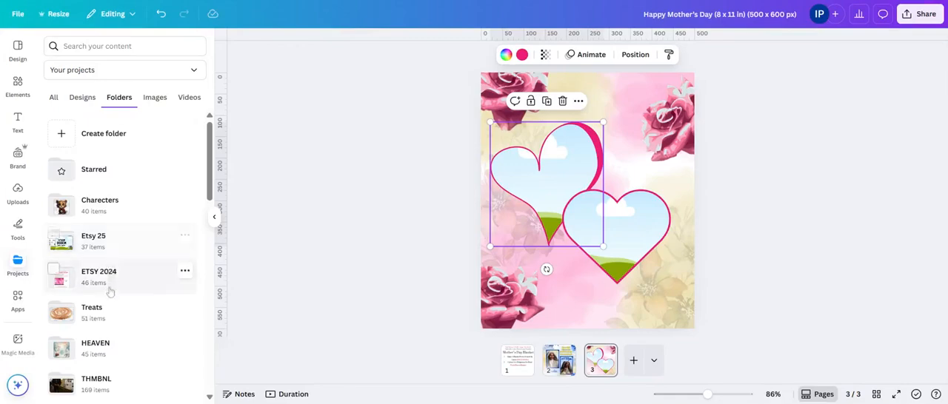
pyautogui.scroll(-3, 102, 346)
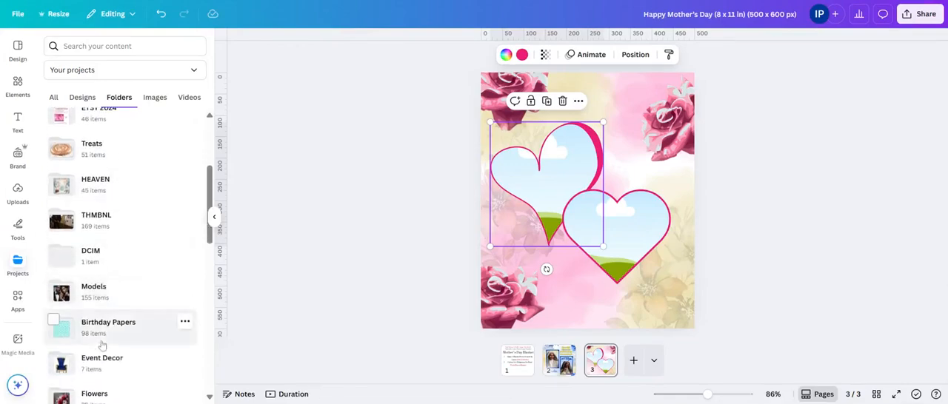
pyautogui.click(107, 293)
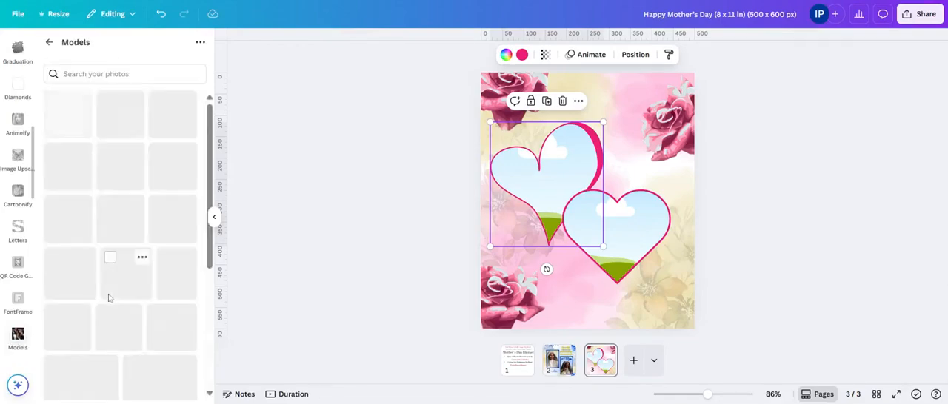
pyautogui.scroll(-10, 111, 311)
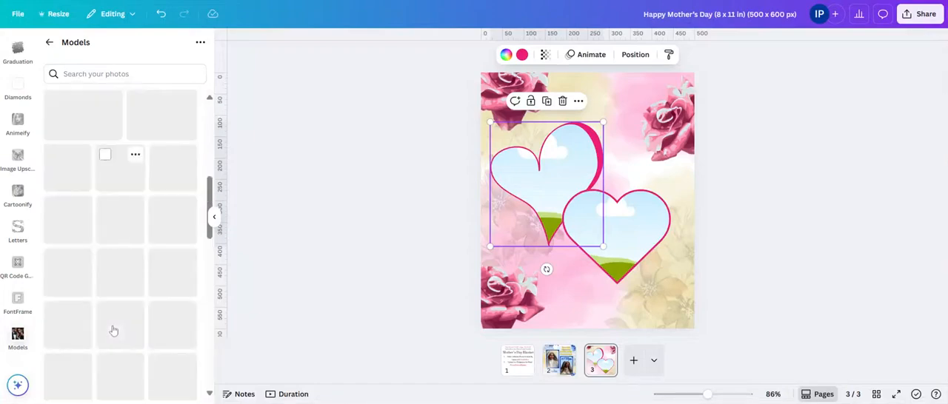
pyautogui.scroll(-5, 114, 330)
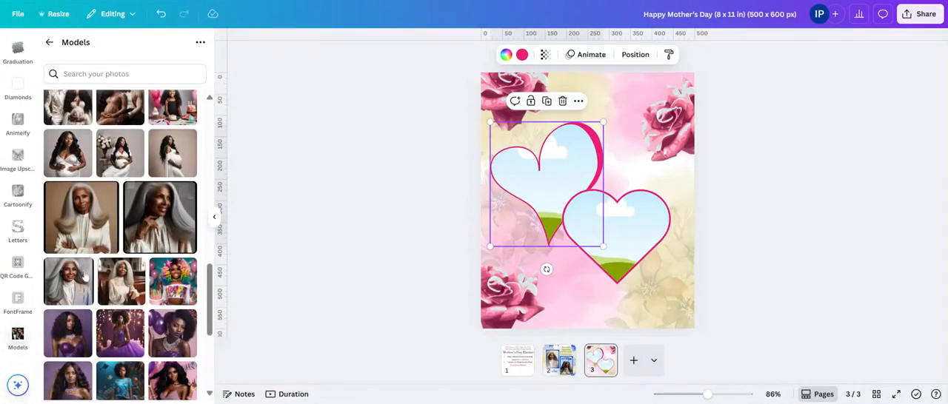
pyautogui.click(147, 224)
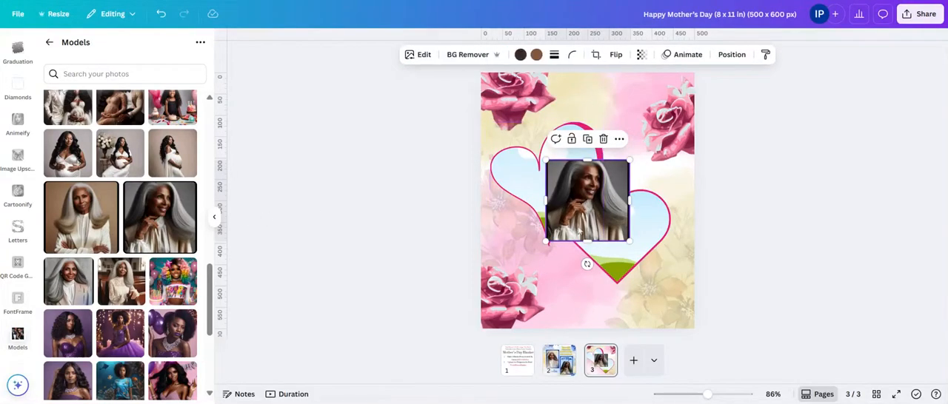
pyautogui.moveTo(579, 231); pyautogui.dragTo(527, 319)
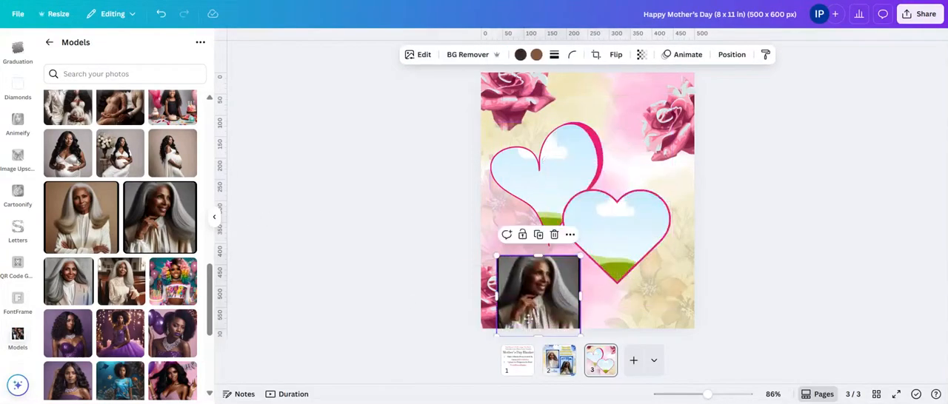
# Step: Fill the pink-outlined heart frame with the front-facing portrait of the gray-haired woman in a blazer and adjust its crop
pyautogui.click(54, 269)
pyautogui.click(79, 291)
pyautogui.click(79, 292)
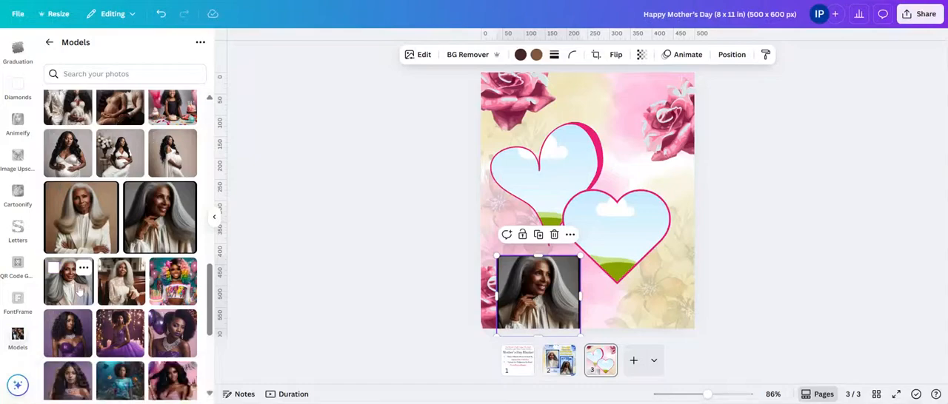
pyautogui.moveTo(578, 202)
pyautogui.mouseDown()
pyautogui.moveTo(554, 181)
pyautogui.moveTo(574, 201)
pyautogui.mouseUp()
pyautogui.doubleClick(553, 181)
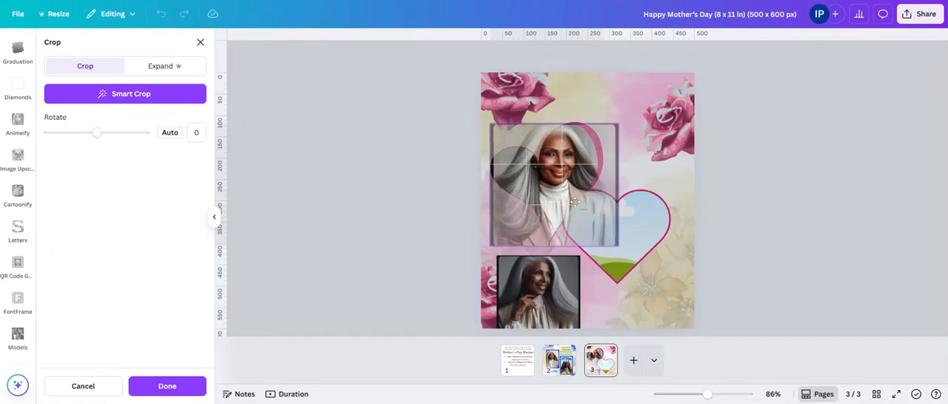
pyautogui.click(872, 140)
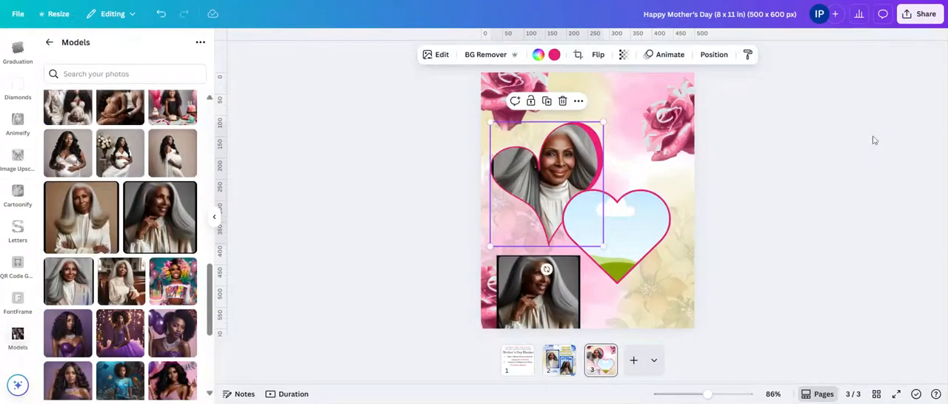
pyautogui.click(873, 140)
# Step: Remove the background of the hand-on-chin portrait, fill the plain heart frame with it and adjust its crop
pyautogui.click(535, 304)
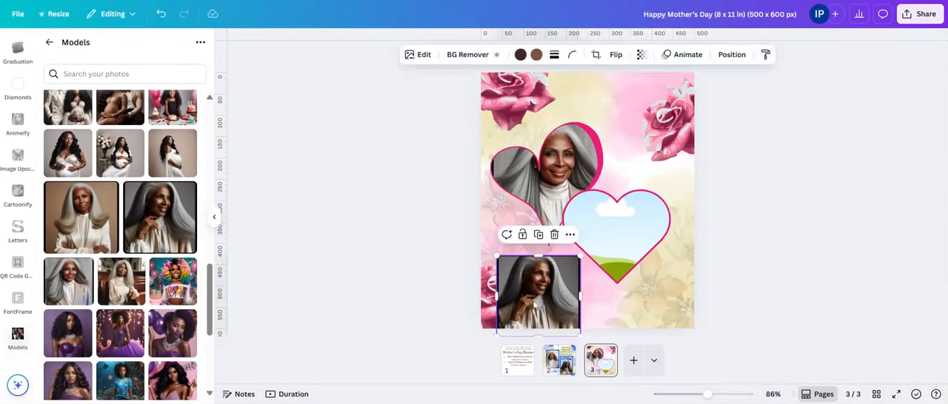
pyautogui.moveTo(535, 304); pyautogui.dragTo(530, 285)
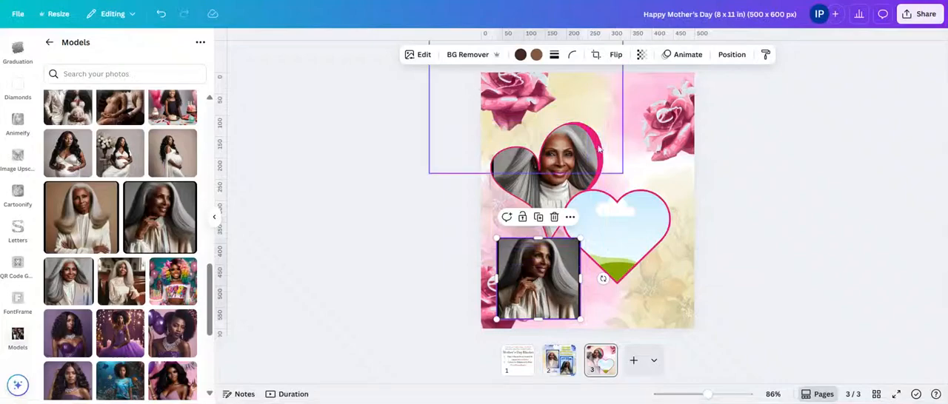
pyautogui.click(465, 57)
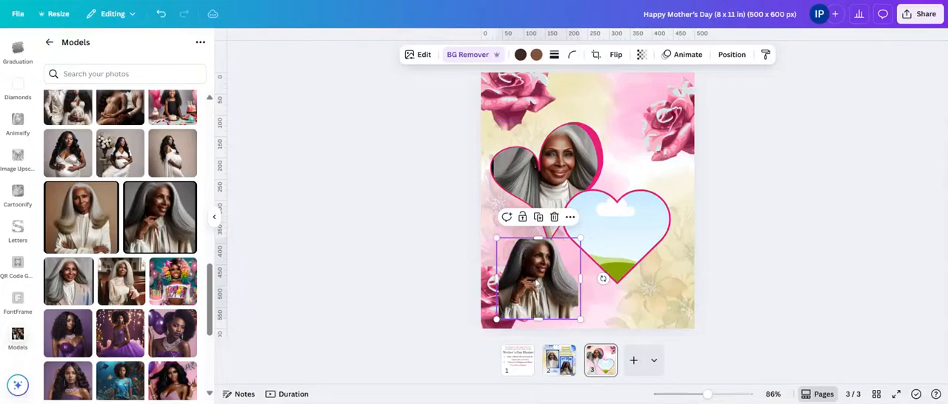
pyautogui.moveTo(536, 283); pyautogui.dragTo(618, 237)
pyautogui.doubleClick(622, 226)
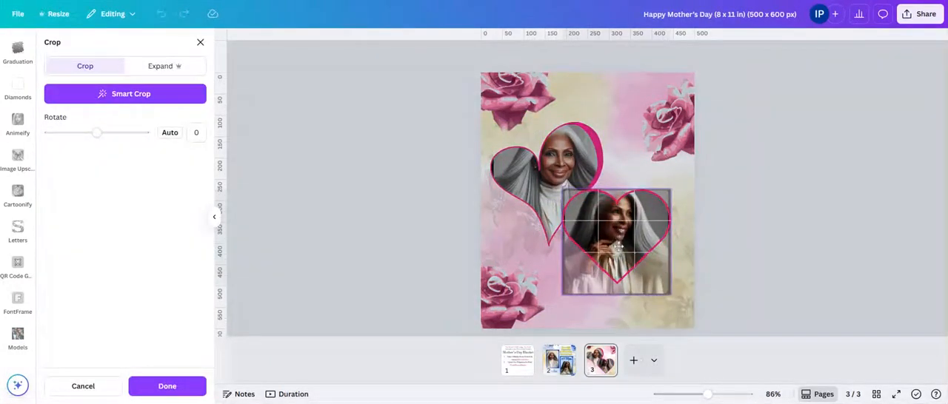
pyautogui.click(824, 159)
pyautogui.click(825, 163)
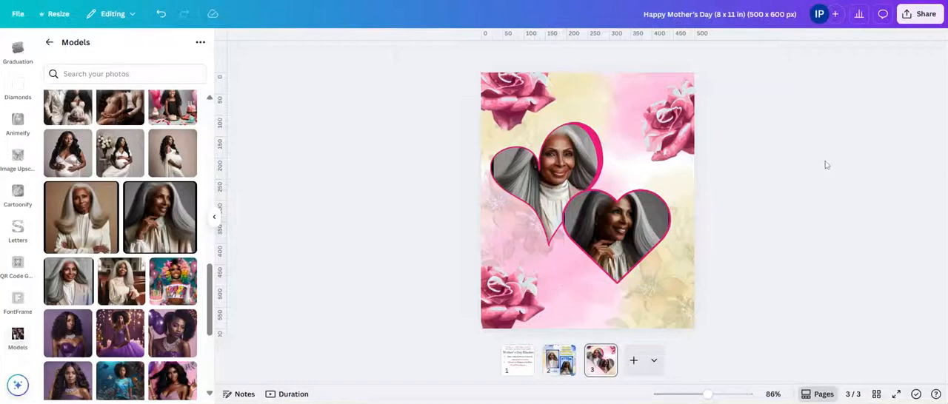
# Step: Add another hand-on-chin portrait from the Models folder, enlarge it, remove its background and place it in the page's lower-left area
pyautogui.click(553, 177)
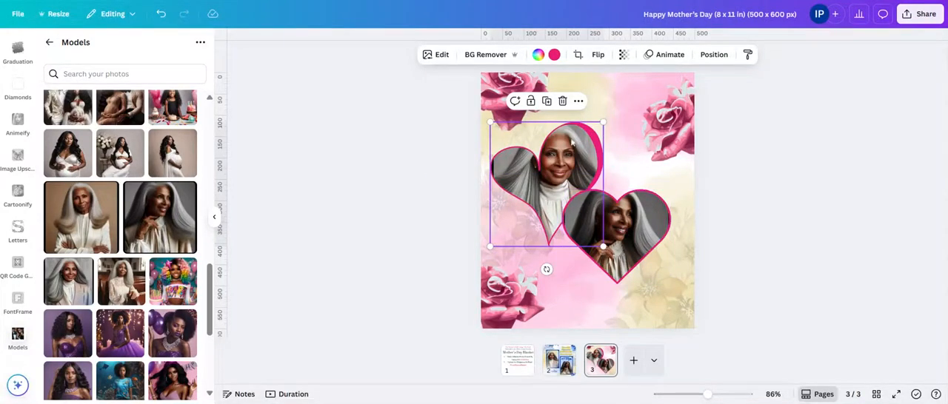
pyautogui.click(626, 229)
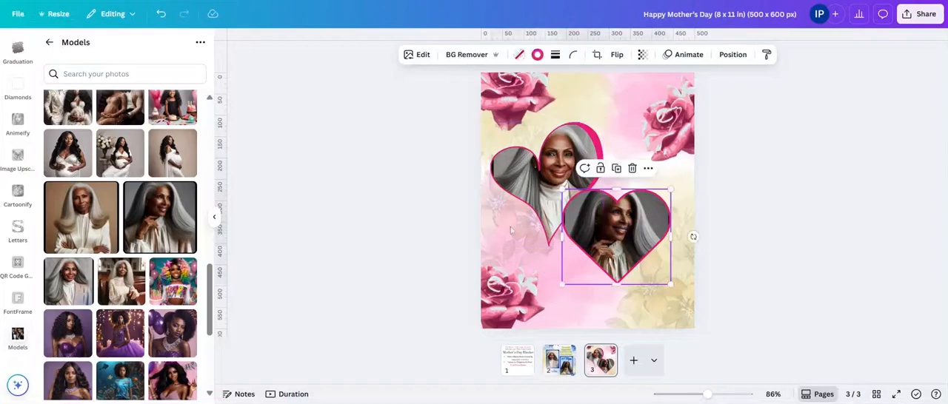
pyautogui.click(165, 221)
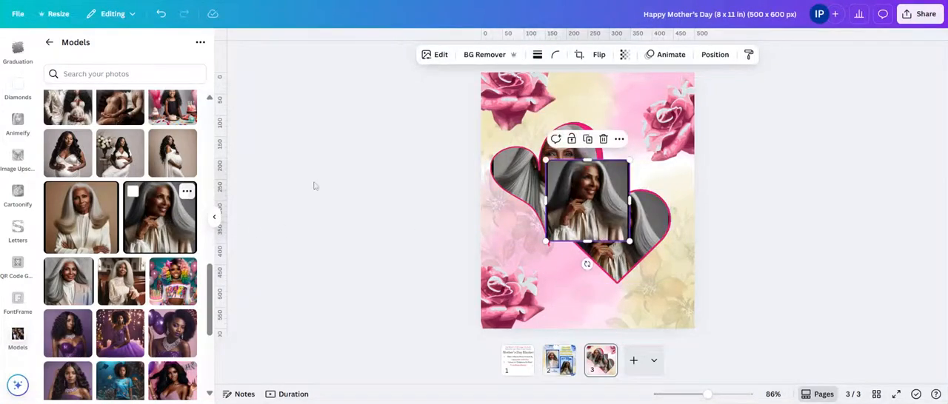
pyautogui.moveTo(629, 159); pyautogui.dragTo(665, 119)
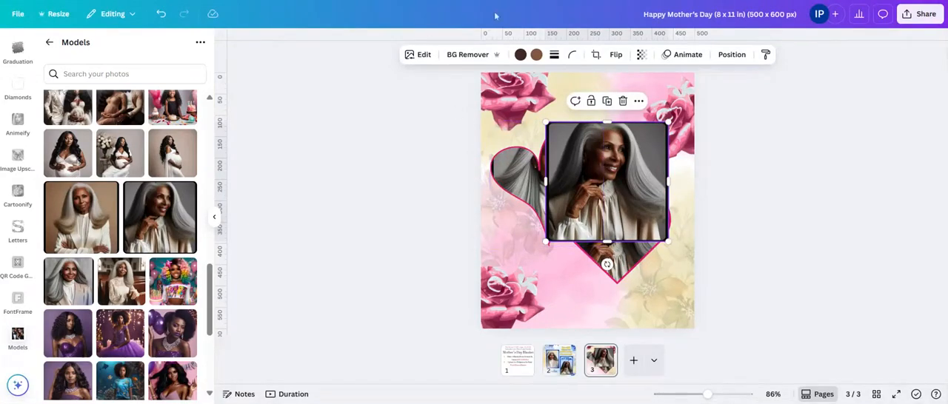
pyautogui.click(469, 61)
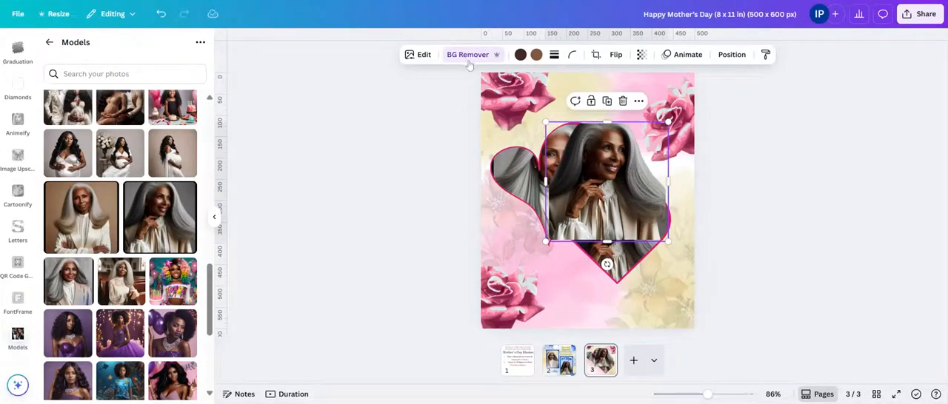
pyautogui.moveTo(587, 192); pyautogui.dragTo(500, 301)
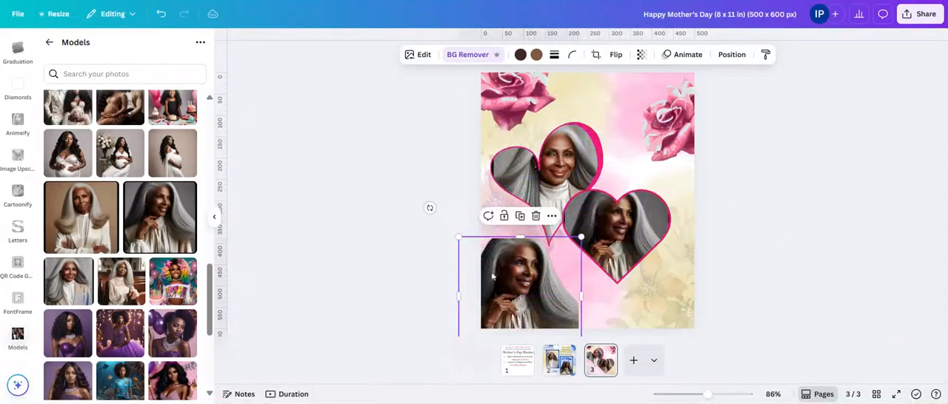
# Step: Delete the pink-outlined heart frame together with the front-facing portrait inside it
pyautogui.click(537, 166)
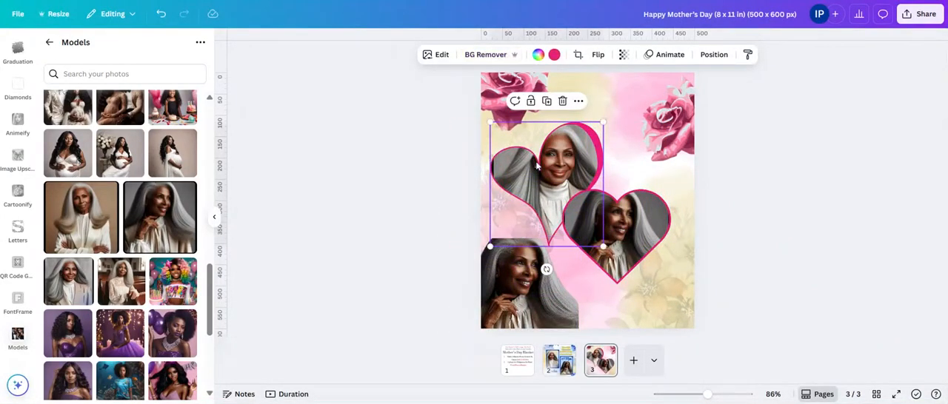
pyautogui.click(563, 102)
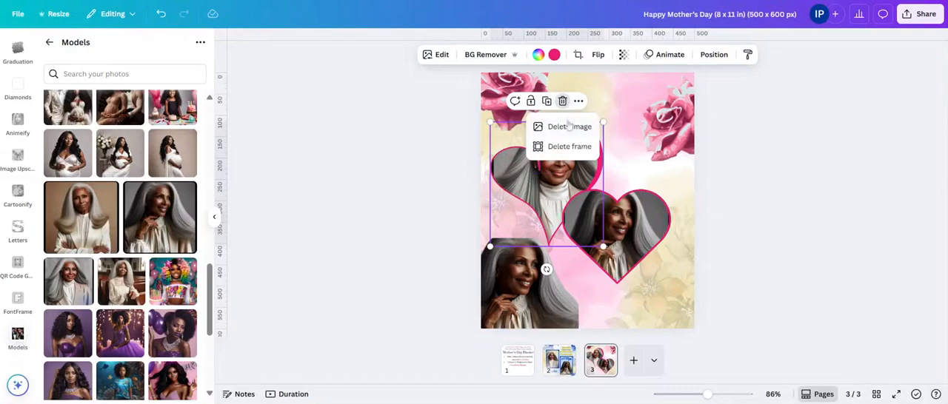
pyautogui.click(701, 137)
pyautogui.moveTo(547, 191); pyautogui.dragTo(132, 212)
# Step: Place the remaining heart frame in the page's upper-left area and the cut-out portrait in the lower-right corner, enlarging the portrait
pyautogui.moveTo(600, 246); pyautogui.dragTo(540, 193)
pyautogui.moveTo(550, 289); pyautogui.dragTo(653, 261)
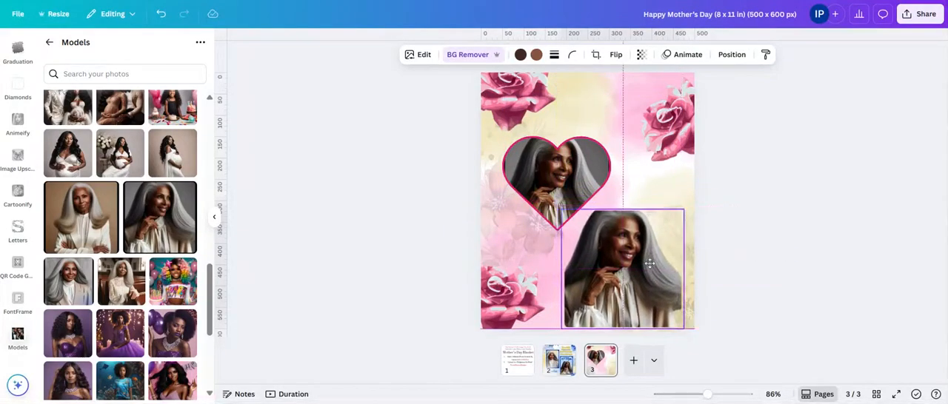
pyautogui.moveTo(680, 212); pyautogui.dragTo(707, 189)
# Step: Tilt the heart frame counterclockwise, place it near the page's left edge and shrink it slightly
pyautogui.moveTo(550, 170); pyautogui.dragTo(555, 155)
pyautogui.moveTo(561, 238)
pyautogui.mouseDown()
pyautogui.moveTo(602, 247)
pyautogui.moveTo(575, 237)
pyautogui.mouseUp()
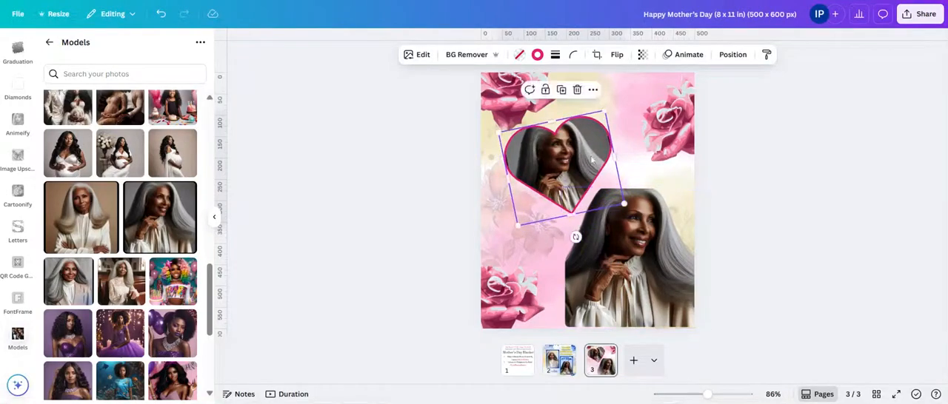
pyautogui.moveTo(575, 151); pyautogui.dragTo(562, 156)
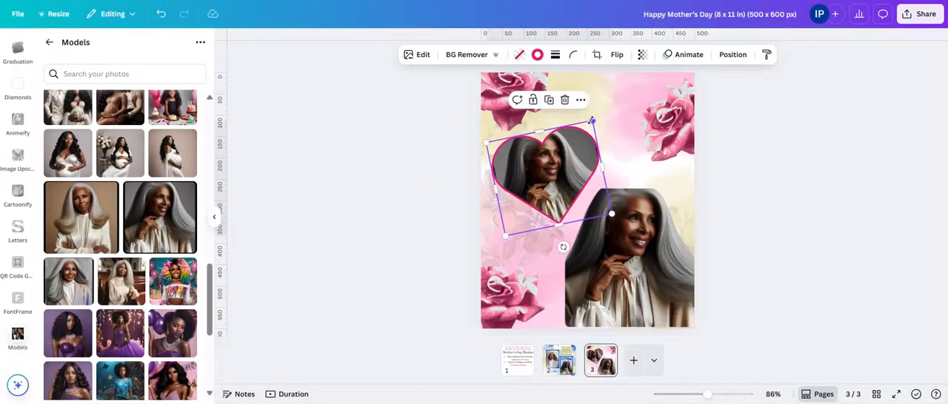
pyautogui.moveTo(591, 120); pyautogui.dragTo(608, 129)
pyautogui.click(732, 142)
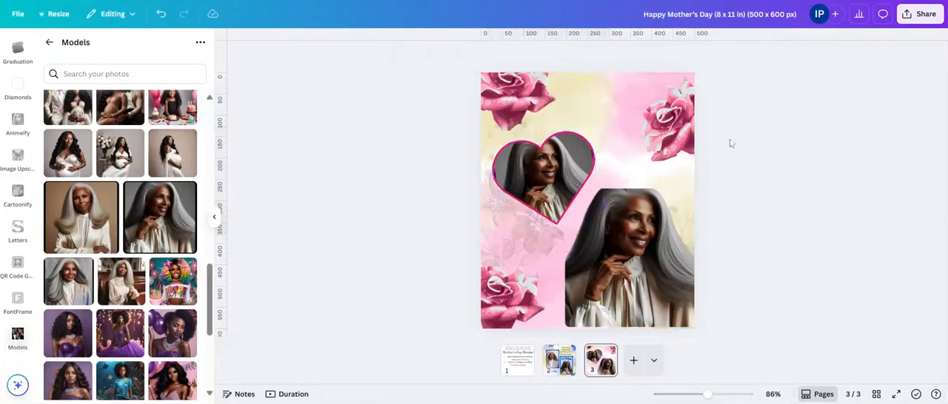
# Step: Shift the large cut-out portrait slightly left along the bottom edge of the page
pyautogui.click(642, 213)
pyautogui.moveTo(642, 212); pyautogui.dragTo(635, 208)
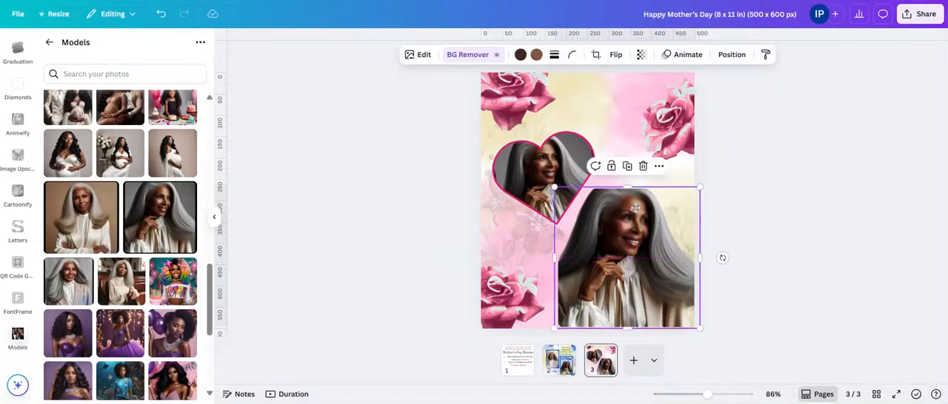
pyautogui.click(285, 232)
# Step: Add a subheading text reading "Happy Mother's Day"
pyautogui.click(48, 42)
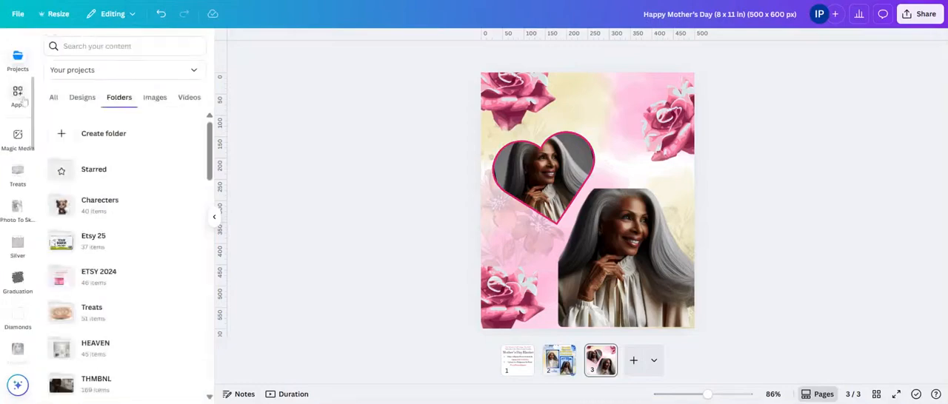
pyautogui.scroll(3, 21, 98)
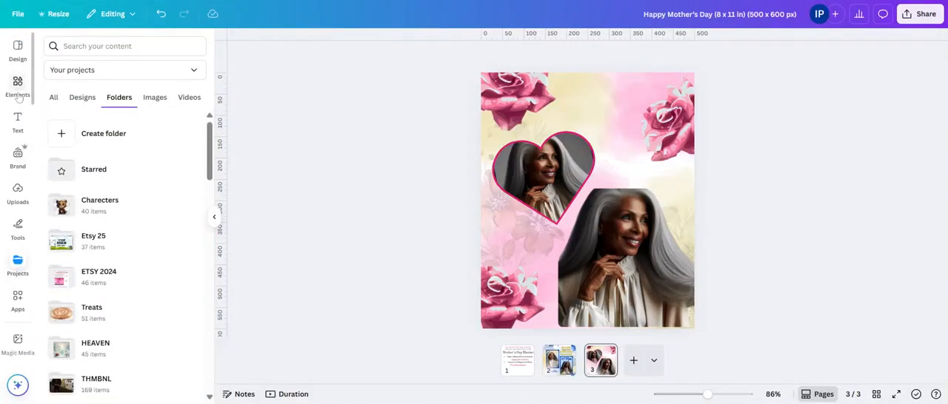
pyautogui.click(18, 120)
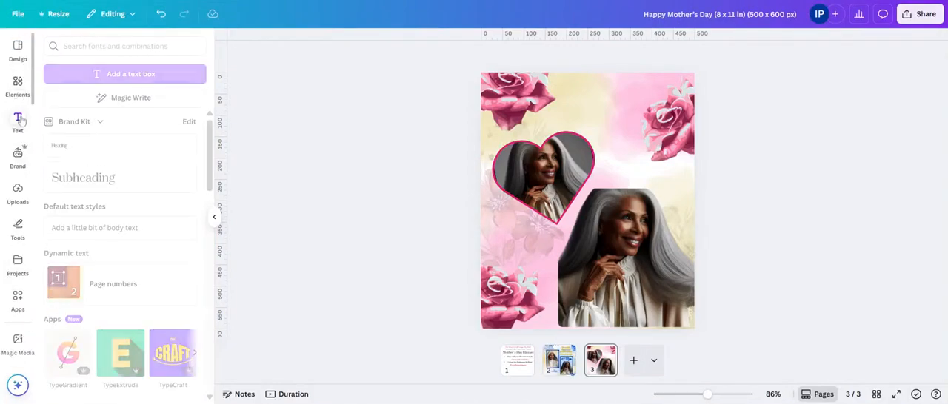
pyautogui.click(122, 180)
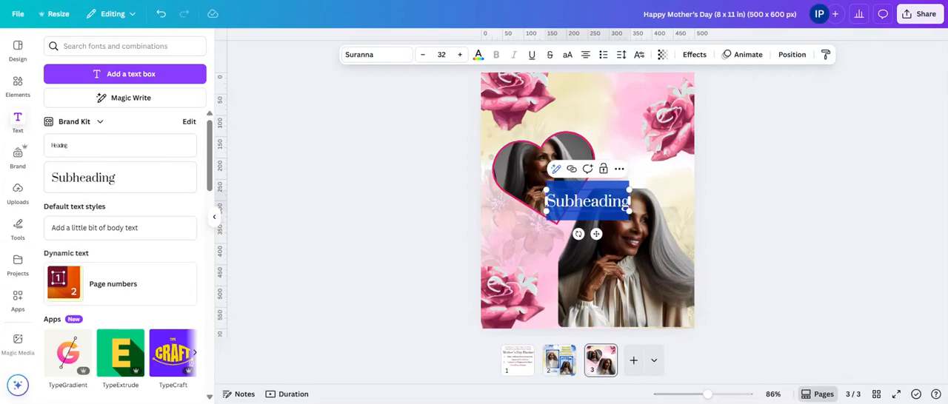
pyautogui.write('Fappy')
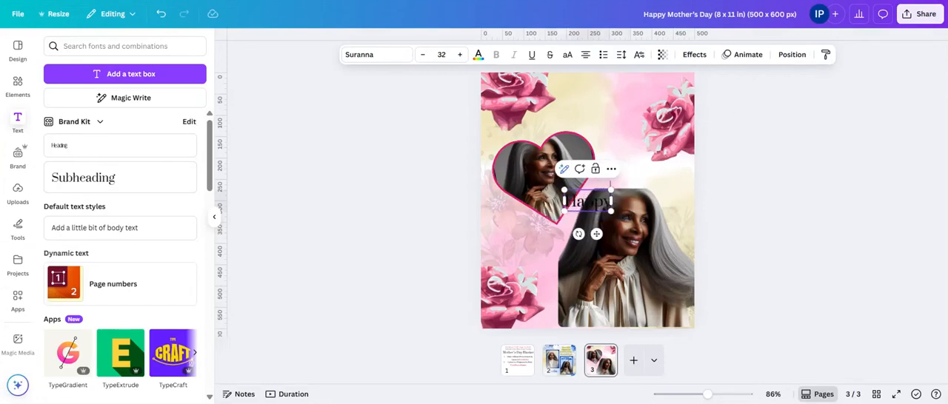
pyautogui.write(" Mother's")
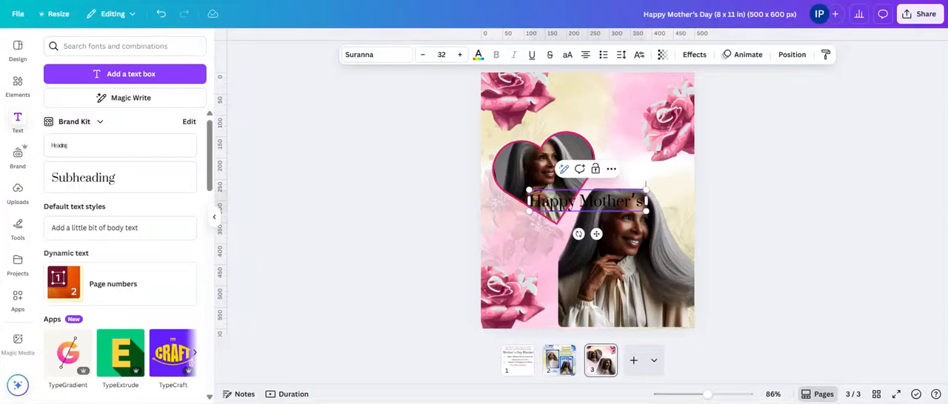
pyautogui.write(' Day')
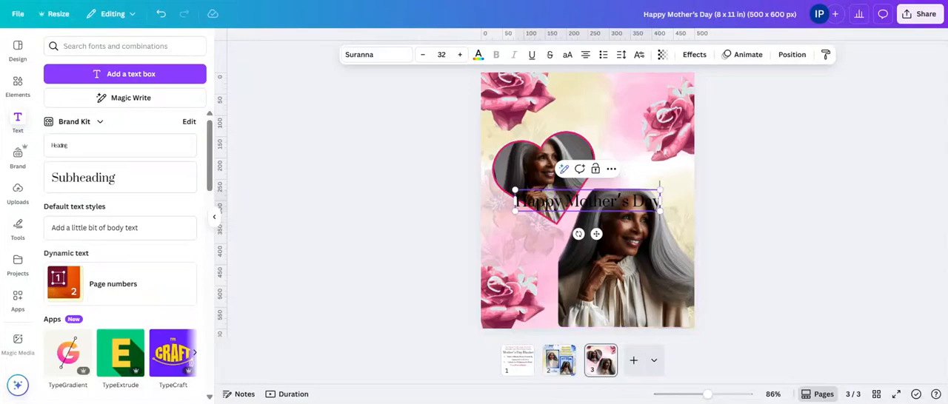
# Step: Move the "Happy Mother's Day" text between the two upper roses and set its font to Style Script
pyautogui.click(720, 213)
pyautogui.moveTo(623, 211); pyautogui.dragTo(622, 112)
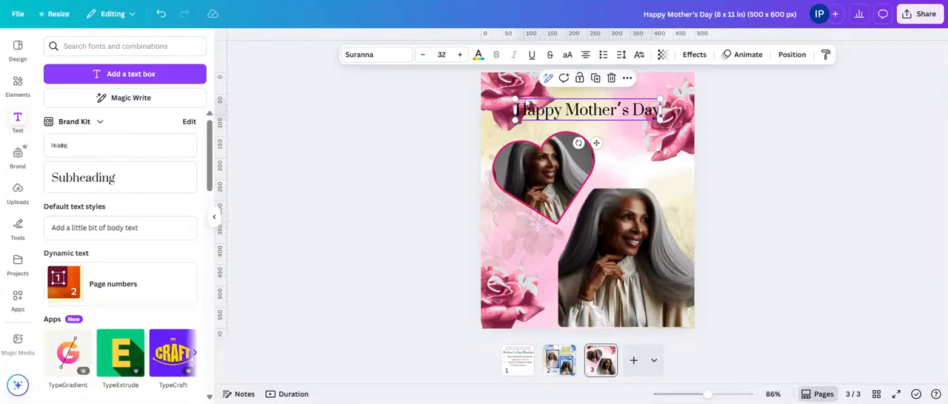
pyautogui.click(376, 54)
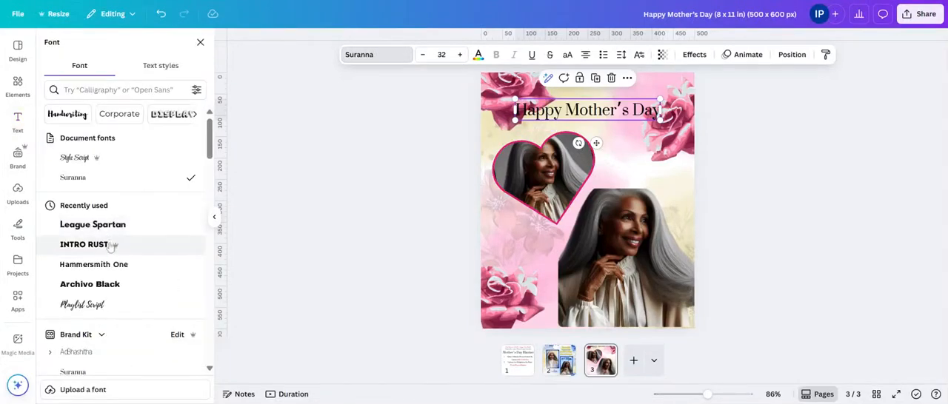
pyautogui.click(103, 158)
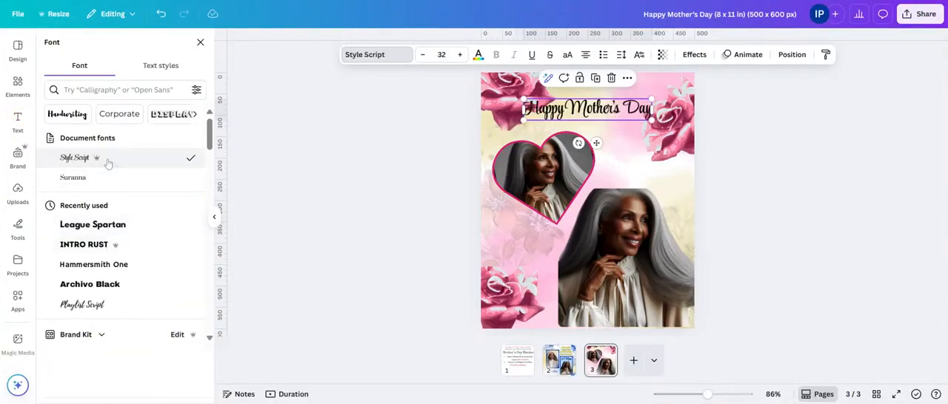
pyautogui.moveTo(591, 116)
pyautogui.mouseDown()
pyautogui.moveTo(587, 138)
pyautogui.moveTo(588, 122)
pyautogui.mouseUp()
# Step: Shift the two upper roses closer to the page corners and rotate the upper-right one to make room for the title
pyautogui.moveTo(509, 87); pyautogui.dragTo(504, 85)
pyautogui.click(606, 115)
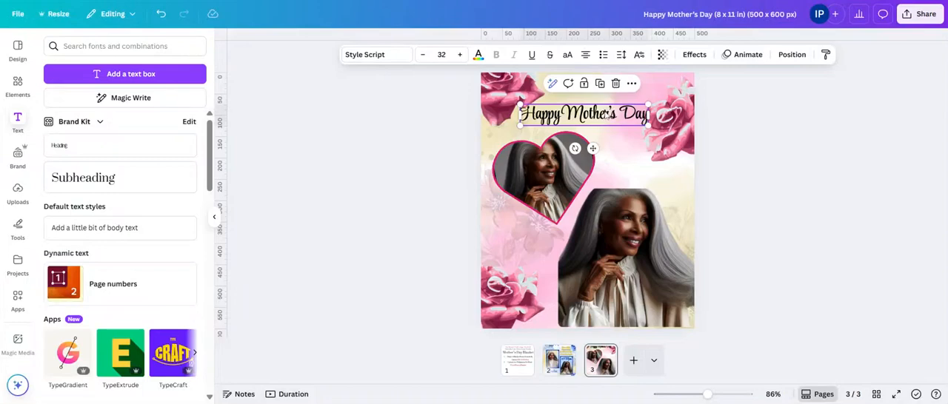
pyautogui.click(685, 143)
pyautogui.moveTo(685, 142); pyautogui.dragTo(687, 122)
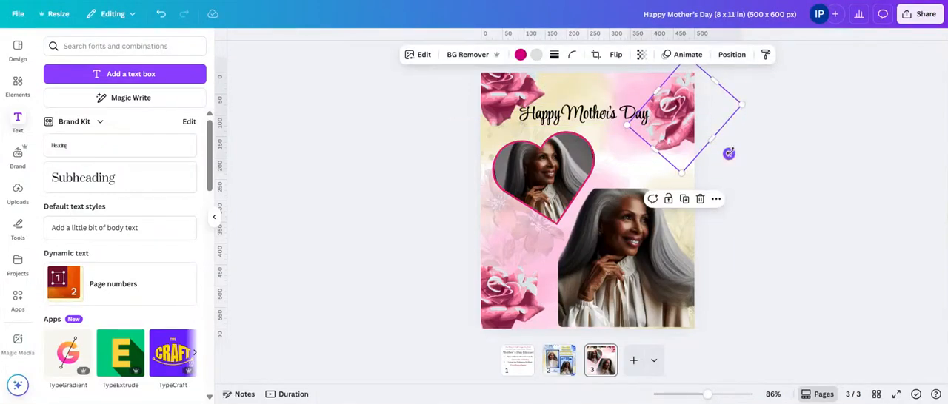
pyautogui.moveTo(729, 153); pyautogui.dragTo(749, 119)
# Step: Enlarge the title to size 35.7 just above the heart frame and color it the deep magenta from the document colors
pyautogui.click(625, 113)
pyautogui.moveTo(625, 114); pyautogui.dragTo(625, 124)
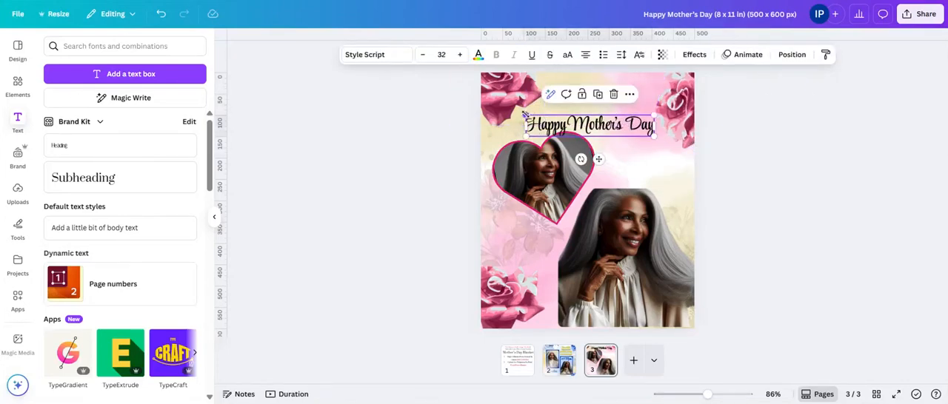
pyautogui.moveTo(526, 115); pyautogui.dragTo(509, 110)
pyautogui.moveTo(572, 127); pyautogui.dragTo(577, 123)
pyautogui.click(478, 56)
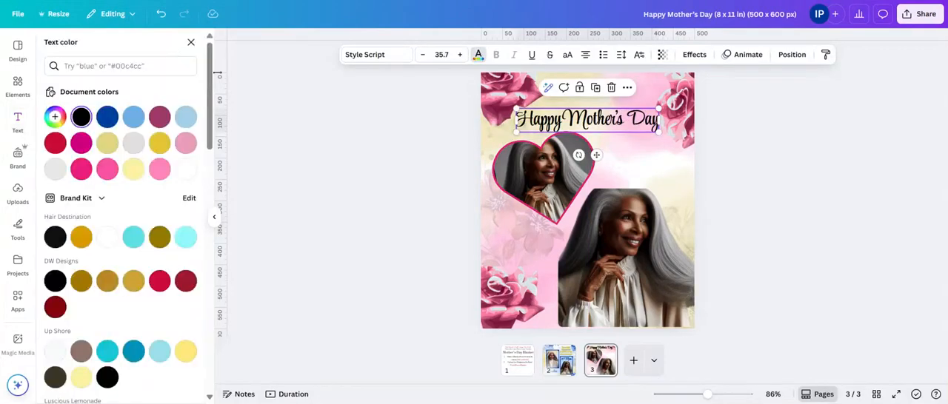
pyautogui.click(81, 143)
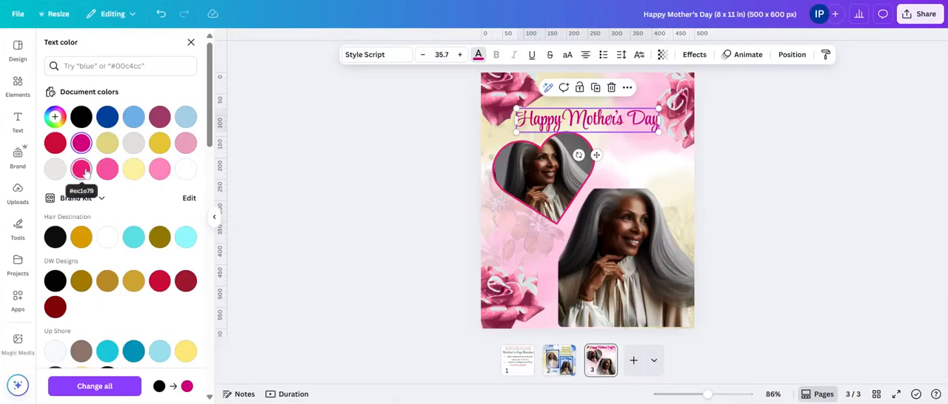
# Step: Fade the upper-right rose by lowering its opacity
pyautogui.click(699, 100)
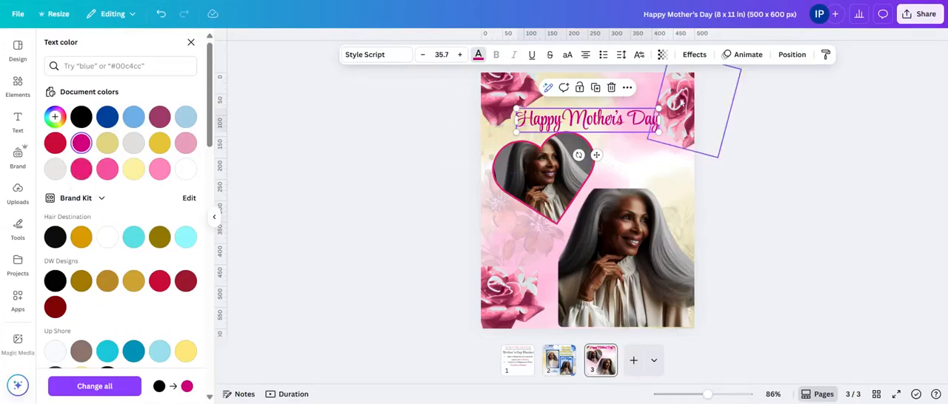
pyautogui.click(642, 54)
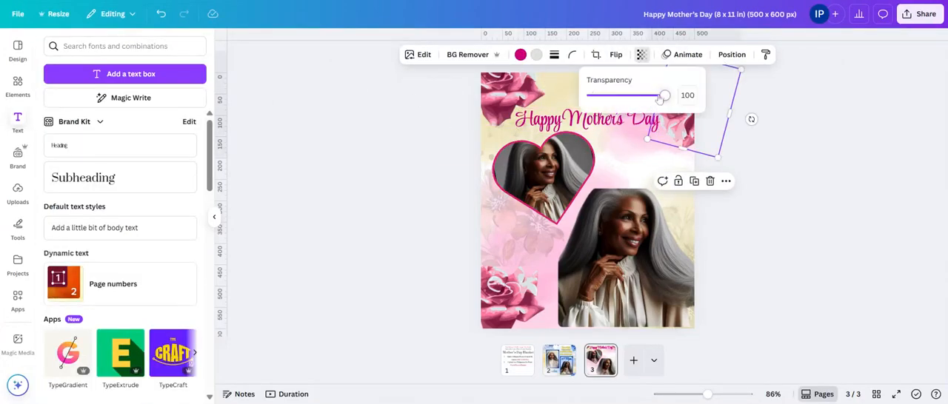
pyautogui.moveTo(666, 95); pyautogui.dragTo(620, 97)
pyautogui.click(819, 256)
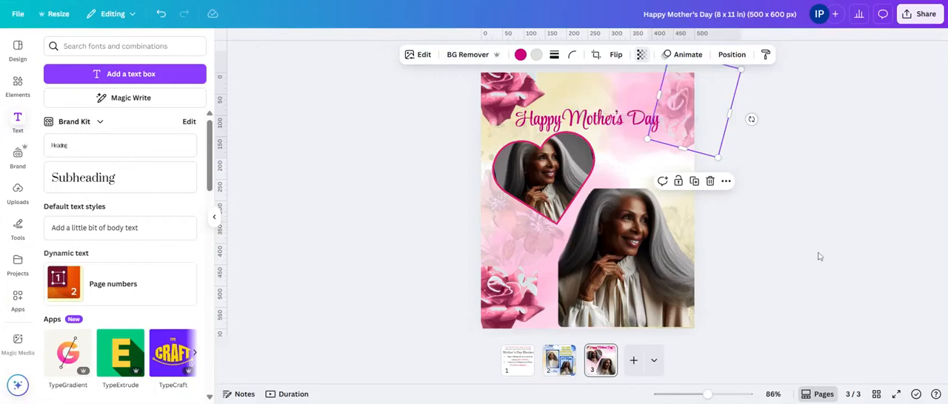
# Step: Move the title right and enlarge it to size 38.3, and shift the upper-left rose further toward the page's left edge
pyautogui.click(596, 120)
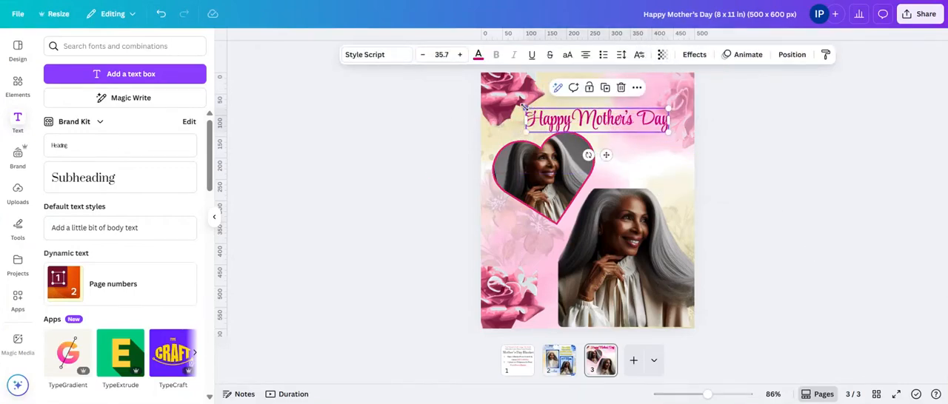
pyautogui.moveTo(524, 108)
pyautogui.mouseDown()
pyautogui.moveTo(494, 102)
pyautogui.moveTo(514, 109)
pyautogui.mouseUp()
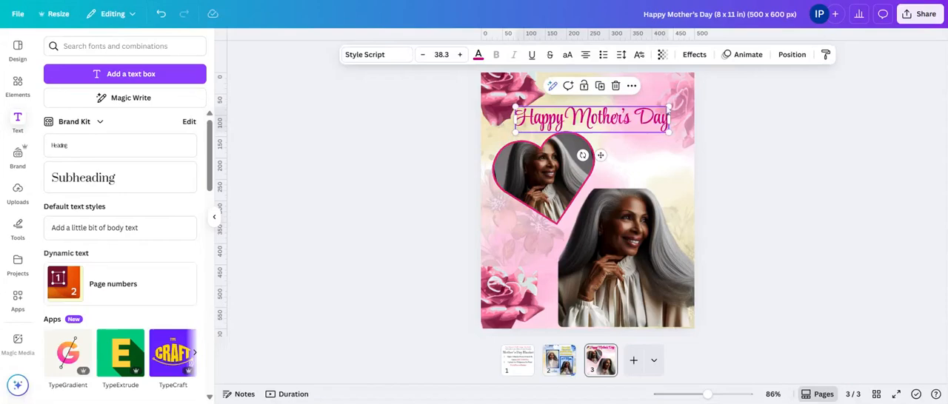
pyautogui.click(793, 112)
pyautogui.click(627, 117)
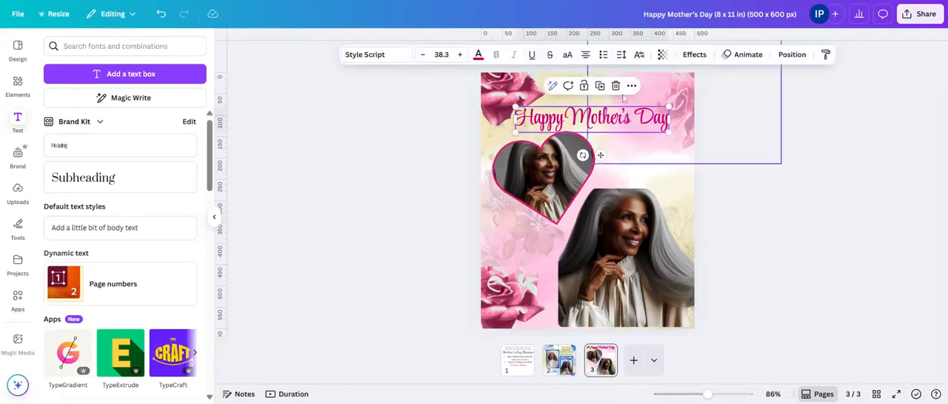
pyautogui.moveTo(523, 88); pyautogui.dragTo(513, 87)
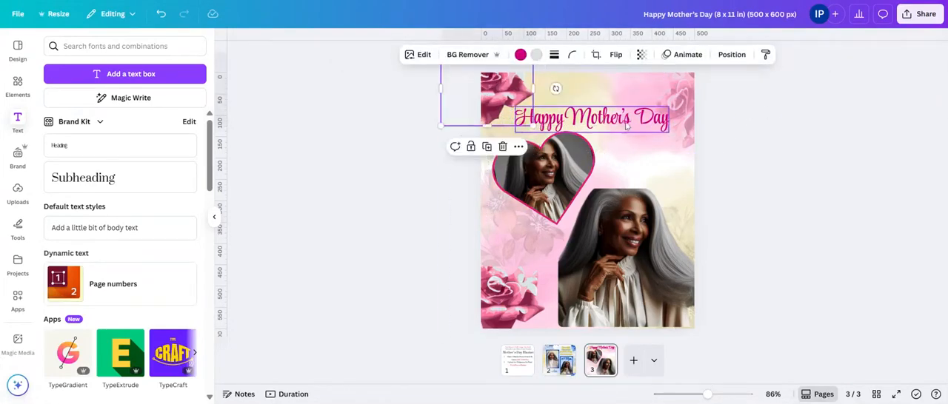
# Step: Nudge the title and the heart-framed portrait slightly upward on the page
pyautogui.moveTo(626, 126); pyautogui.dragTo(624, 111)
pyautogui.click(584, 148)
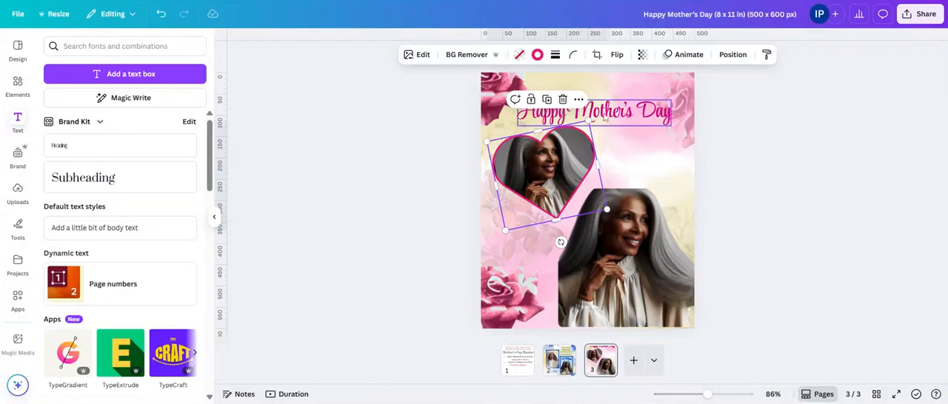
# Step: Copy the "Roses are Red!" poem from page 2 onto page 3 and place it below the title, beside the heart frame
pyautogui.click(567, 365)
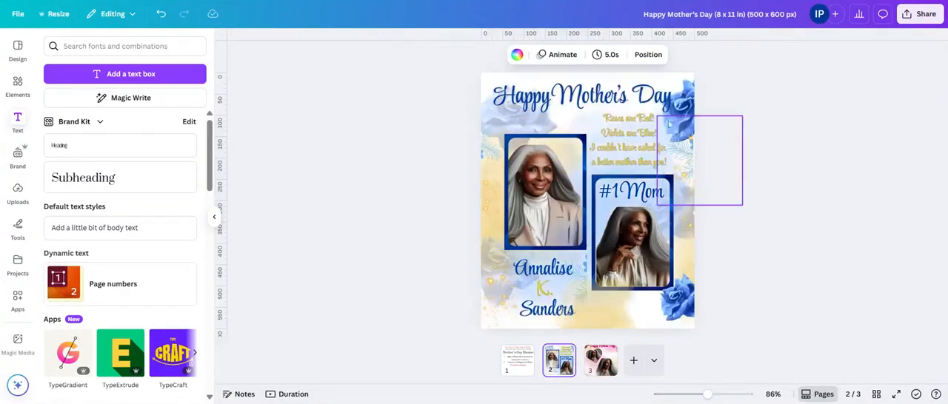
pyautogui.rightClick(630, 148)
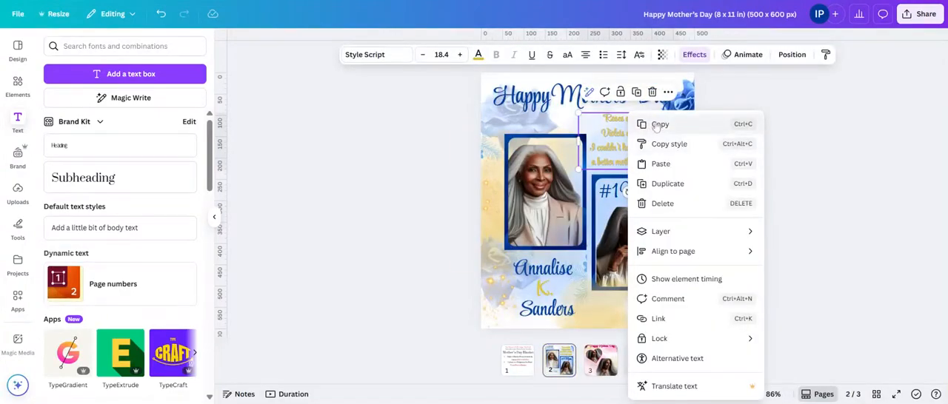
pyautogui.click(656, 125)
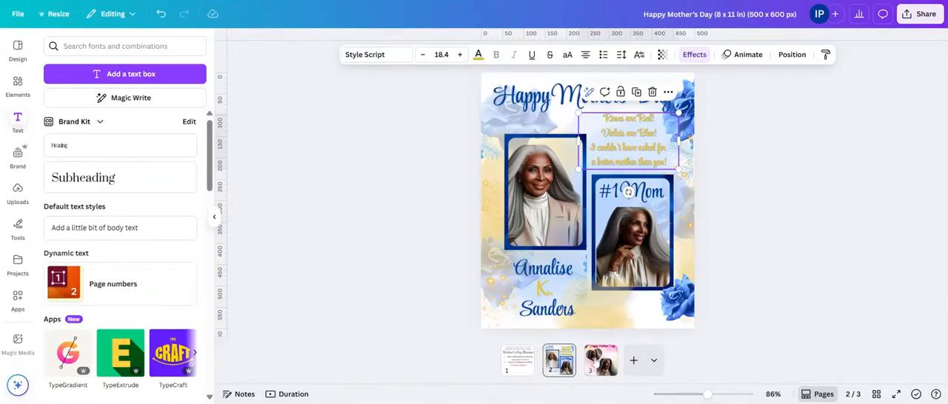
pyautogui.click(600, 361)
pyautogui.click(628, 168)
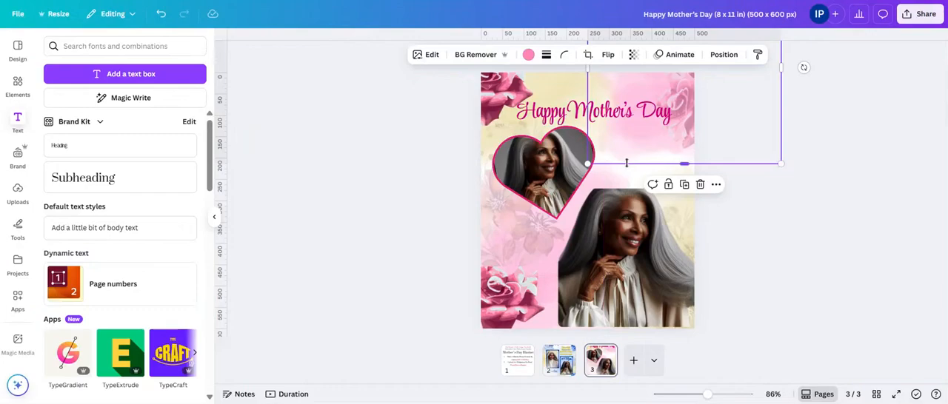
pyautogui.rightClick(627, 162)
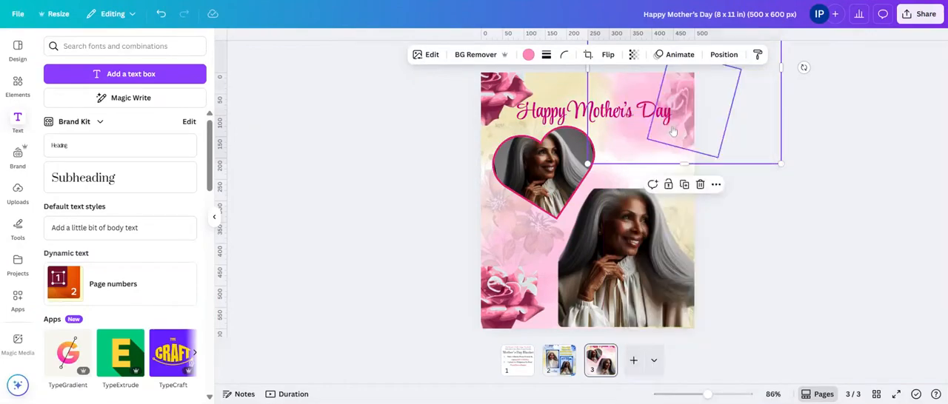
pyautogui.click(665, 124)
pyautogui.moveTo(634, 162); pyautogui.dragTo(643, 172)
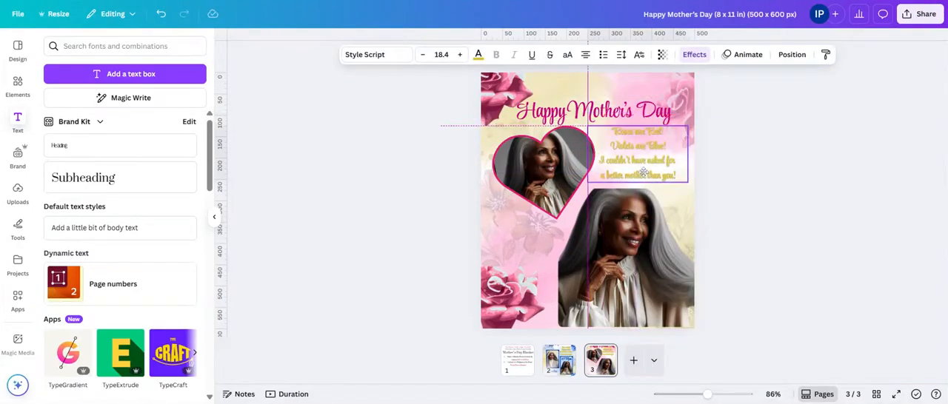
# Step: Color the poem bright pink from the document colors and enlarge it to size 19.5
pyautogui.click(479, 55)
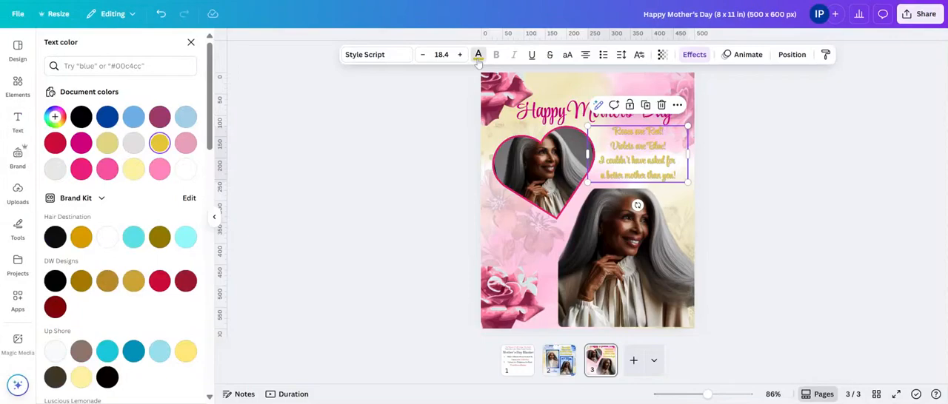
pyautogui.click(81, 170)
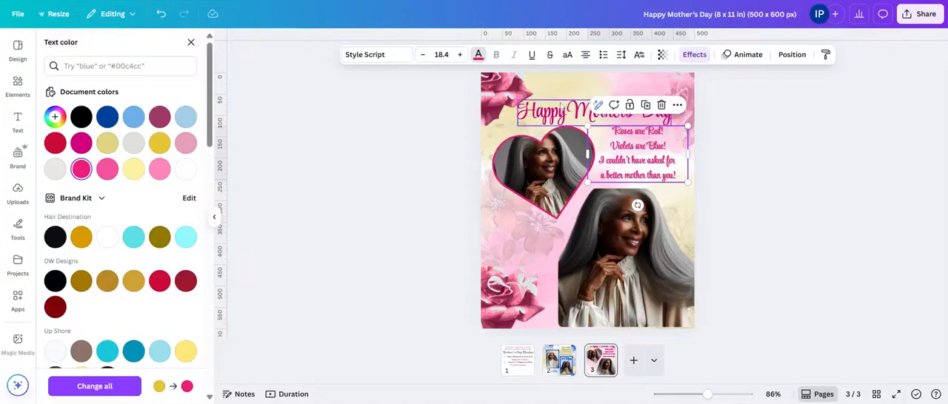
pyautogui.click(590, 112)
pyautogui.click(680, 137)
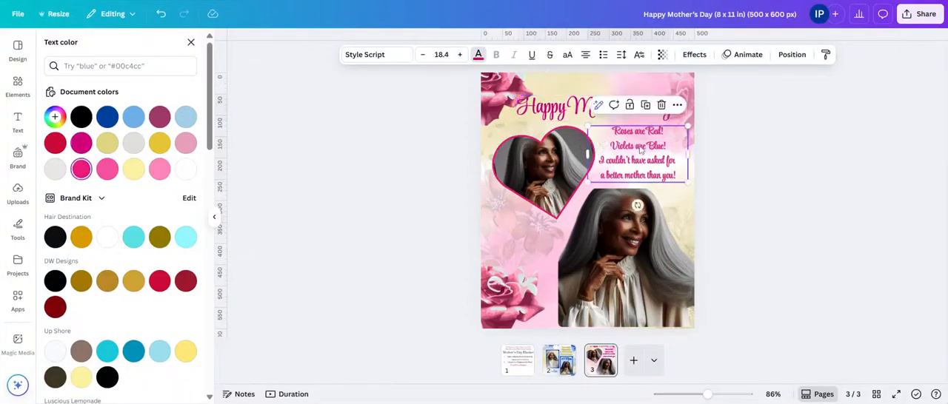
pyautogui.moveTo(686, 127); pyautogui.dragTo(693, 121)
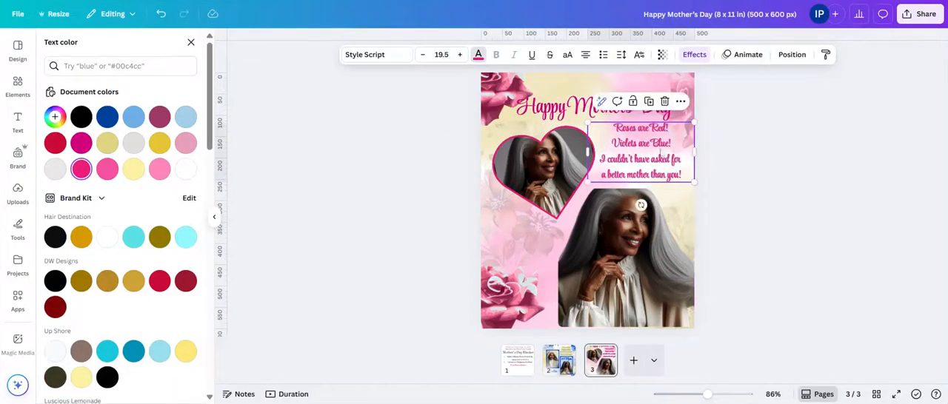
# Step: Move the poem slightly down and the title slightly up to leave more space between them
pyautogui.click(567, 112)
pyautogui.moveTo(567, 112); pyautogui.dragTo(568, 117)
pyautogui.click(660, 198)
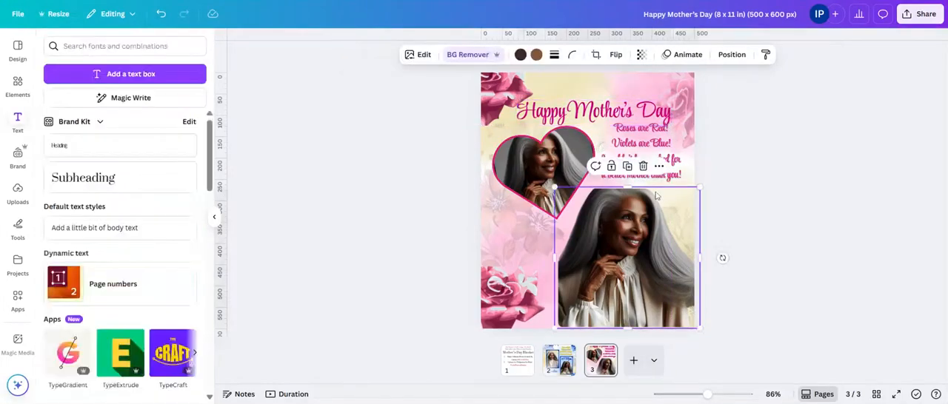
pyautogui.click(640, 151)
pyautogui.click(585, 112)
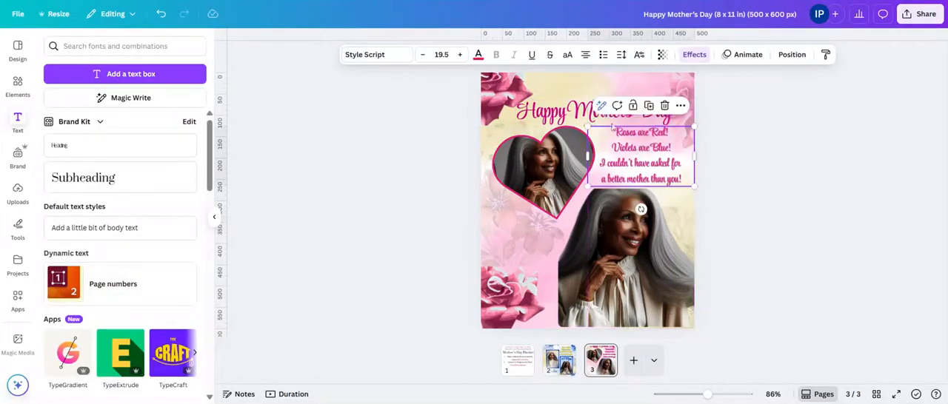
pyautogui.click(601, 106)
pyautogui.moveTo(549, 112); pyautogui.dragTo(547, 105)
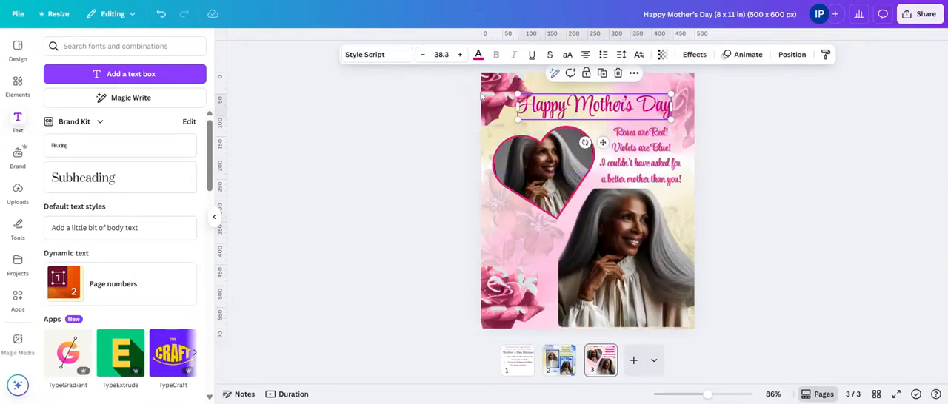
pyautogui.click(806, 152)
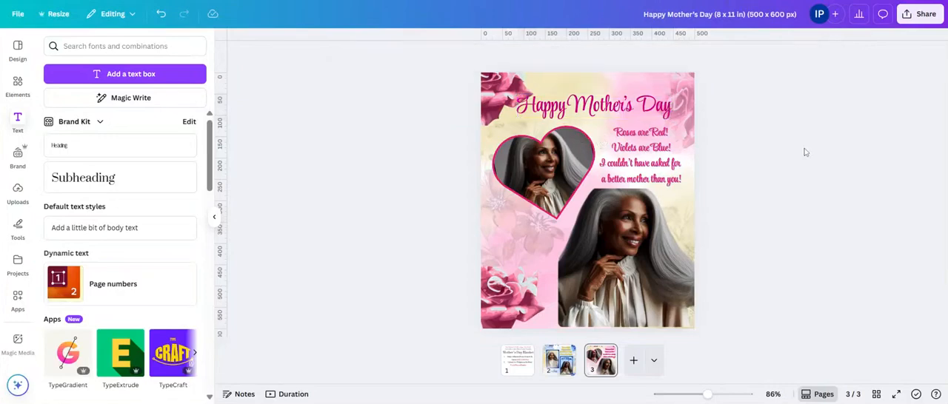
# Step: Apply the Lift text effect to the title with an intensity of 18
pyautogui.click(661, 108)
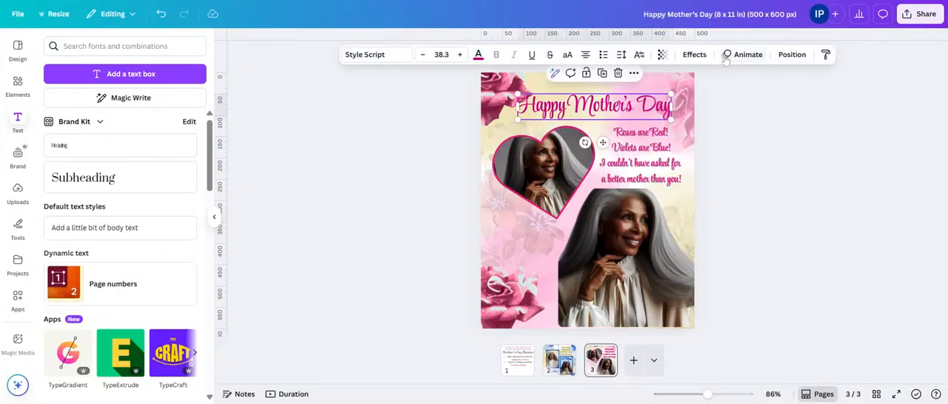
pyautogui.click(696, 55)
pyautogui.click(173, 98)
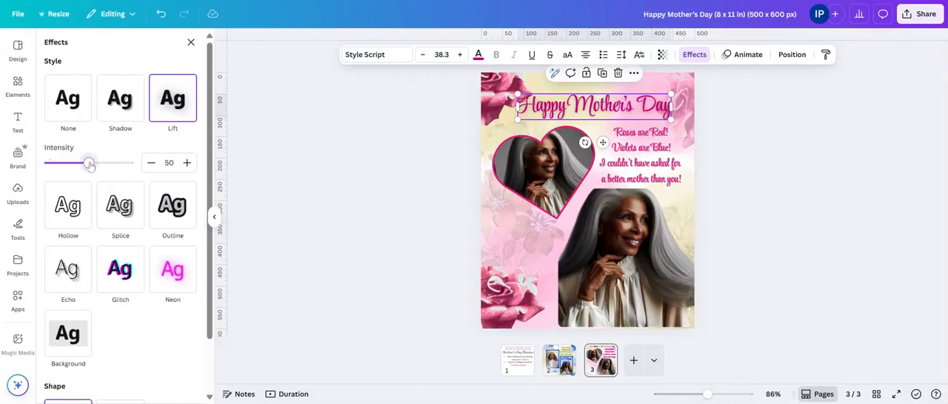
pyautogui.moveTo(88, 163); pyautogui.dragTo(63, 163)
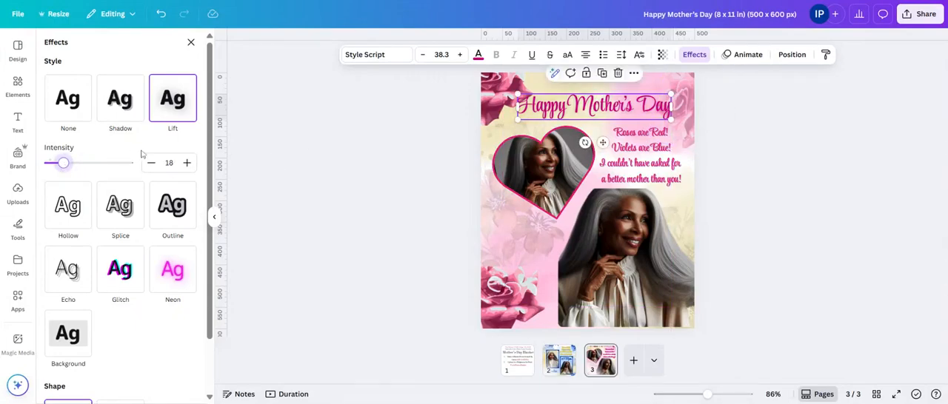
pyautogui.click(747, 136)
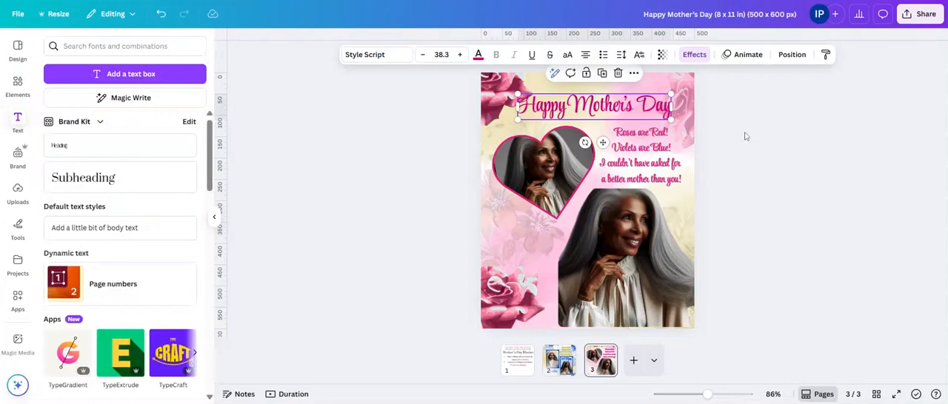
pyautogui.click(747, 136)
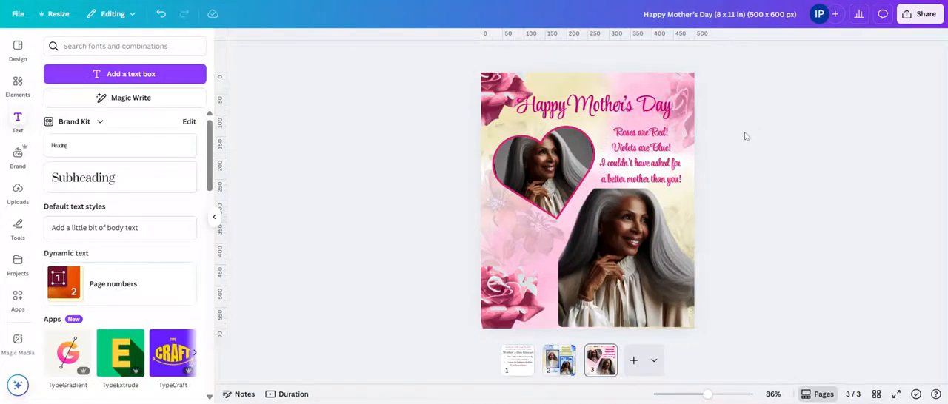
pyautogui.click(638, 117)
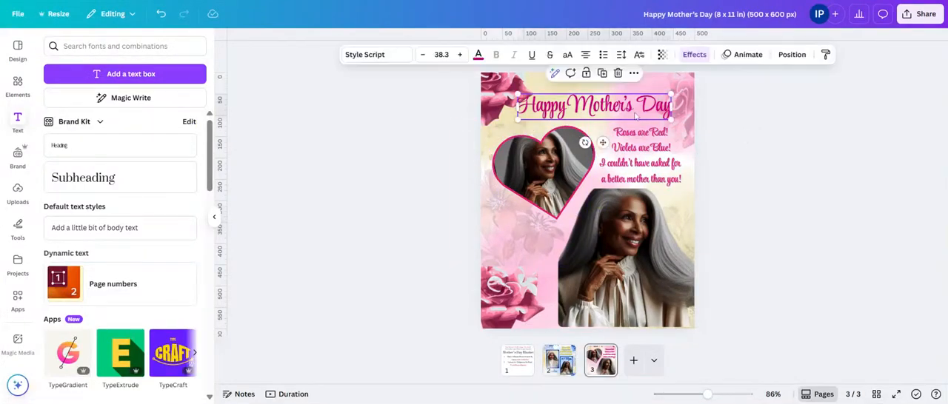
pyautogui.click(643, 171)
# Step: Shift the lower-left rose to the right and bring it in front of the large portrait
pyautogui.moveTo(506, 316); pyautogui.dragTo(530, 320)
pyautogui.rightClick(532, 325)
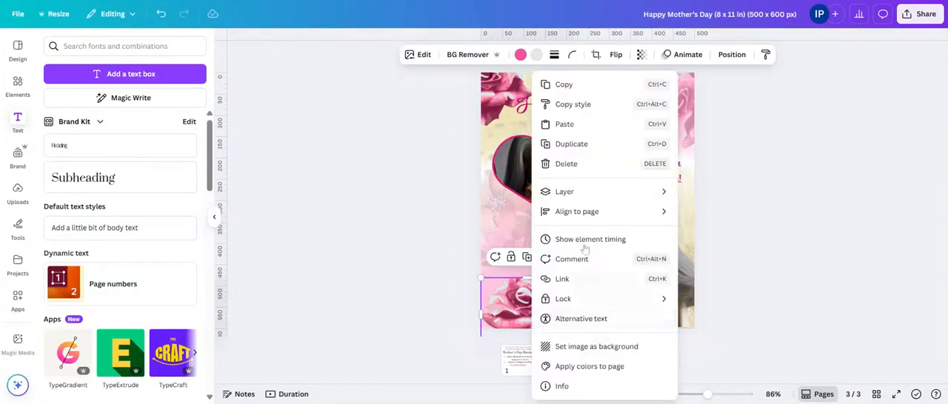
pyautogui.moveTo(644, 192)
pyautogui.click(714, 213)
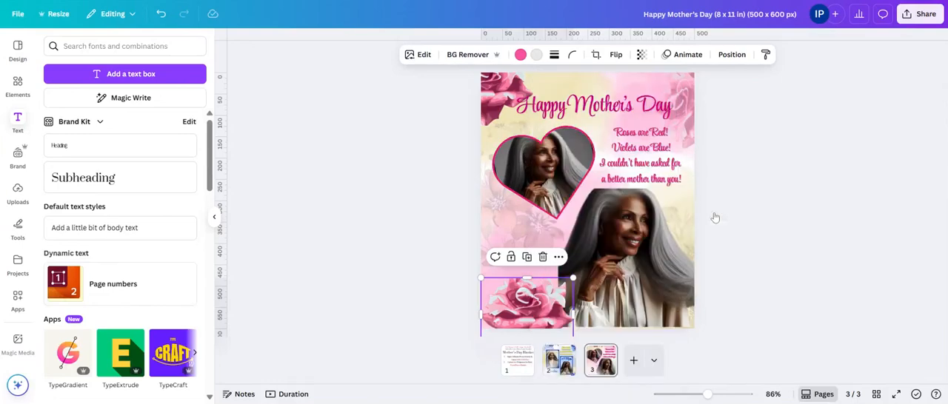
# Step: Rotate the lower rose counterclockwise, shrink it slightly and settle it at the page's lower edge, overlapping the large portrait's left side
pyautogui.moveTo(546, 320)
pyautogui.mouseDown()
pyautogui.moveTo(557, 297)
pyautogui.moveTo(544, 304)
pyautogui.moveTo(551, 311)
pyautogui.moveTo(564, 300)
pyautogui.moveTo(548, 314)
pyautogui.mouseUp()
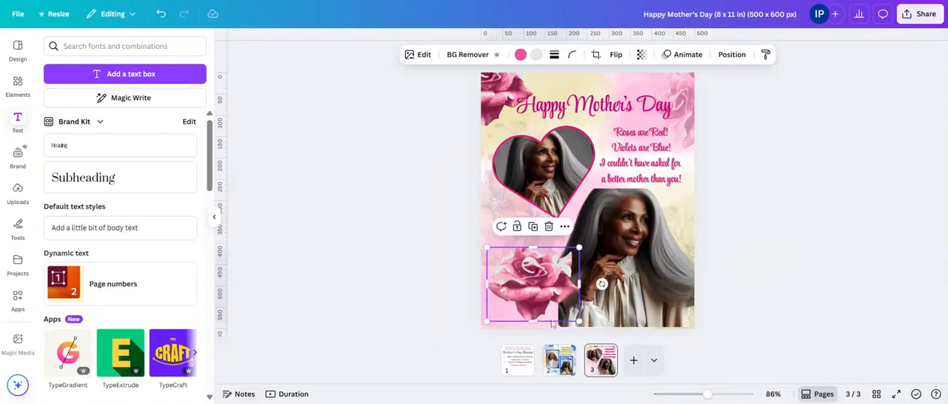
pyautogui.moveTo(601, 283)
pyautogui.mouseDown()
pyautogui.moveTo(597, 262)
pyautogui.moveTo(608, 280)
pyautogui.mouseUp()
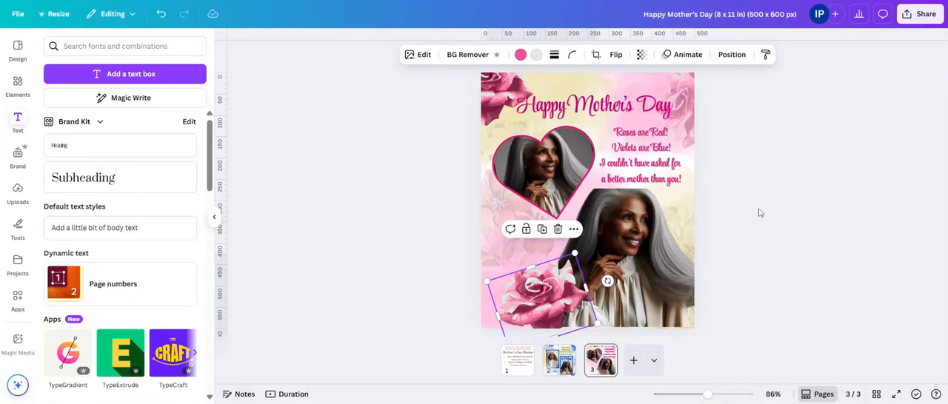
pyautogui.moveTo(575, 254); pyautogui.dragTo(569, 259)
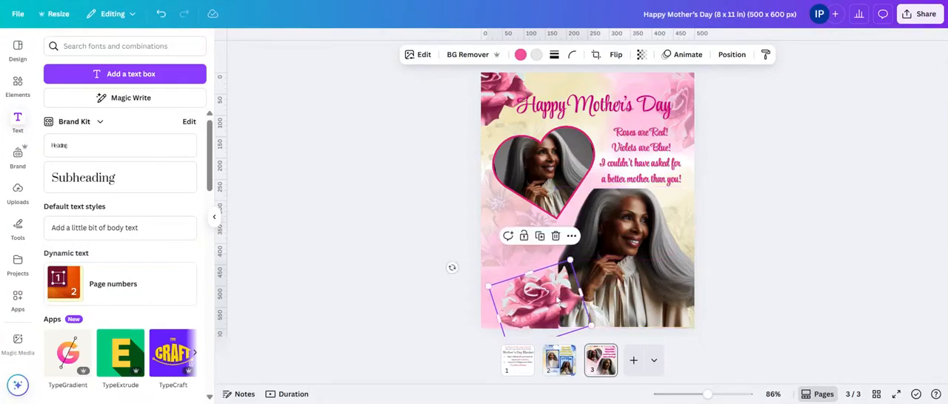
pyautogui.click(934, 71)
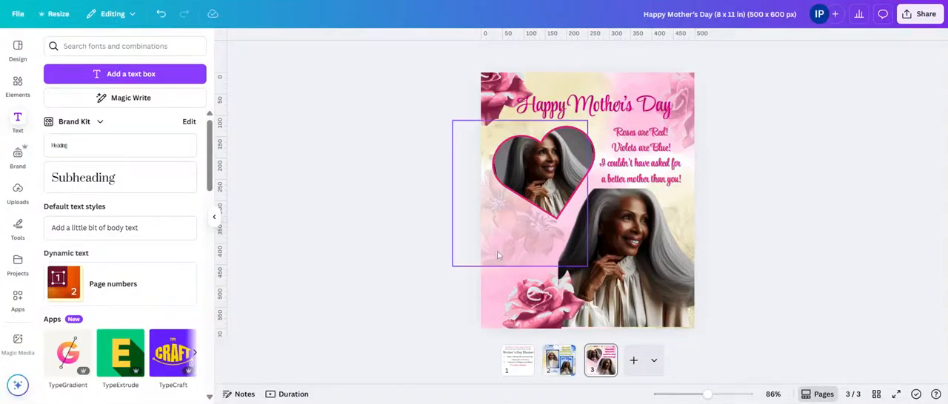
# Step: Duplicate the title and place the copy between the heart frame and the lower rose
pyautogui.click(553, 175)
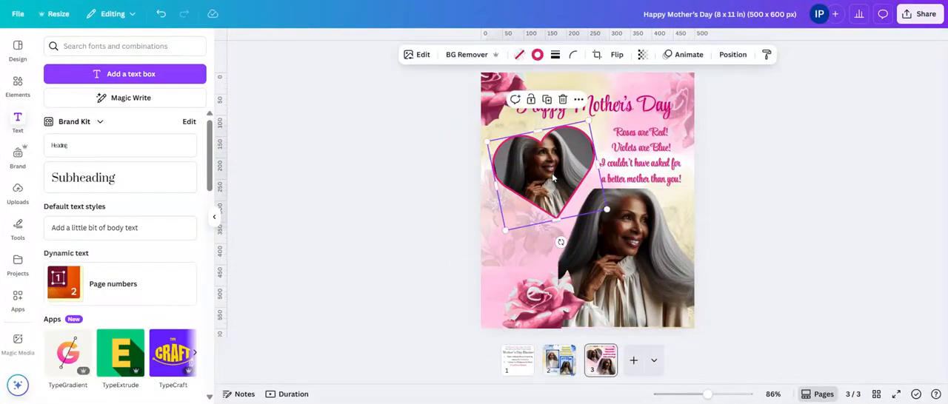
pyautogui.click(650, 105)
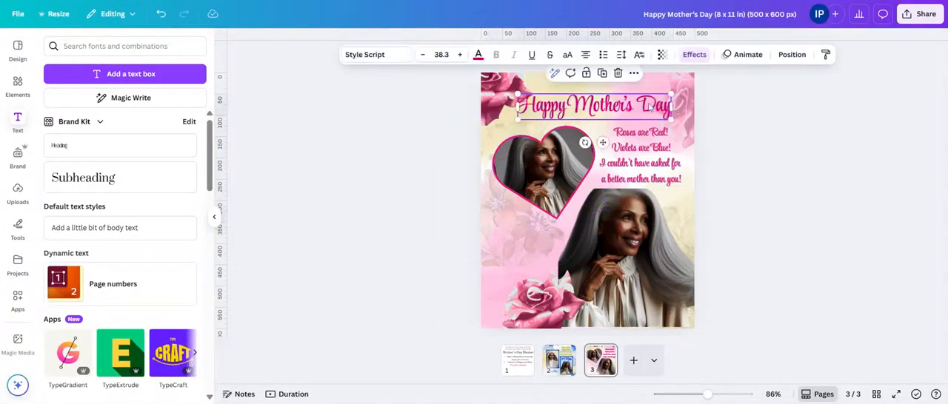
pyautogui.click(600, 74)
pyautogui.click(871, 96)
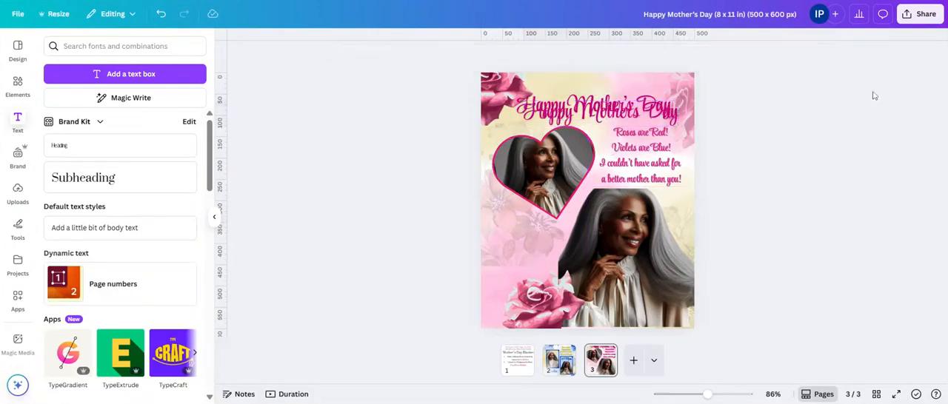
pyautogui.click(650, 111)
pyautogui.moveTo(649, 111); pyautogui.dragTo(566, 222)
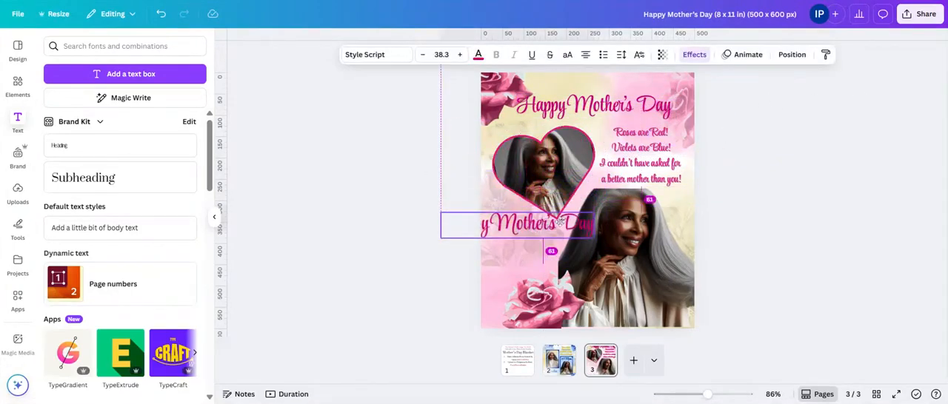
pyautogui.click(648, 214)
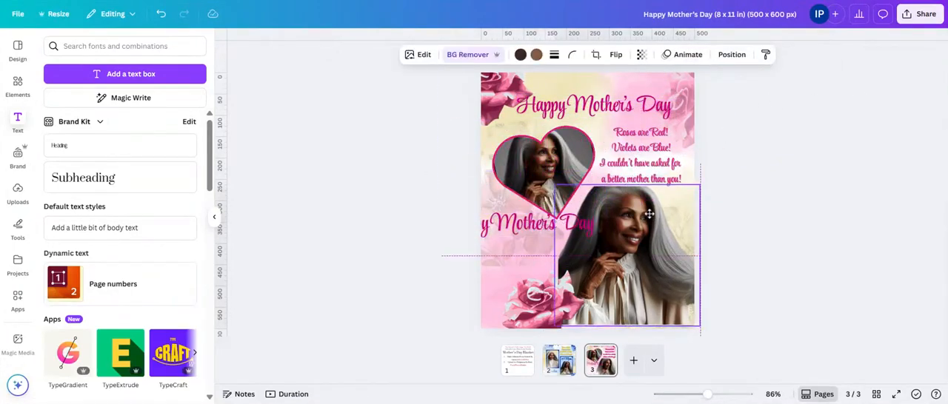
pyautogui.click(733, 169)
pyautogui.click(530, 222)
pyautogui.moveTo(531, 222); pyautogui.dragTo(543, 240)
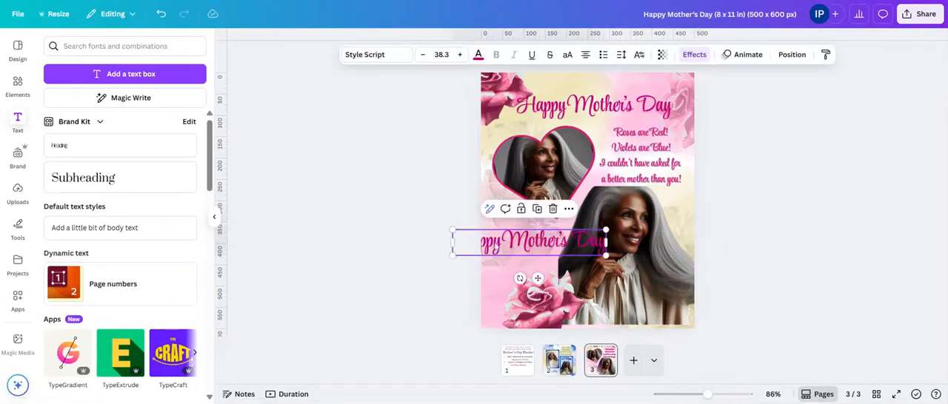
# Step: Break the duplicated title onto two lines after "Happy"
pyautogui.doubleClick(505, 248)
pyautogui.click(504, 248)
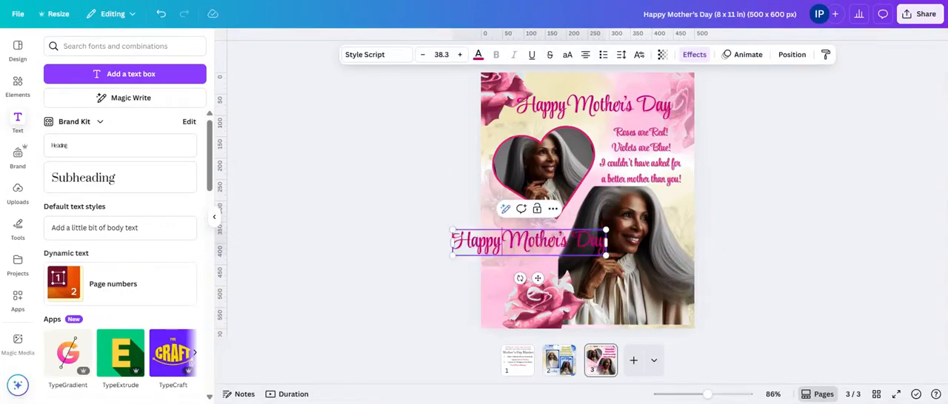
pyautogui.press('Return')
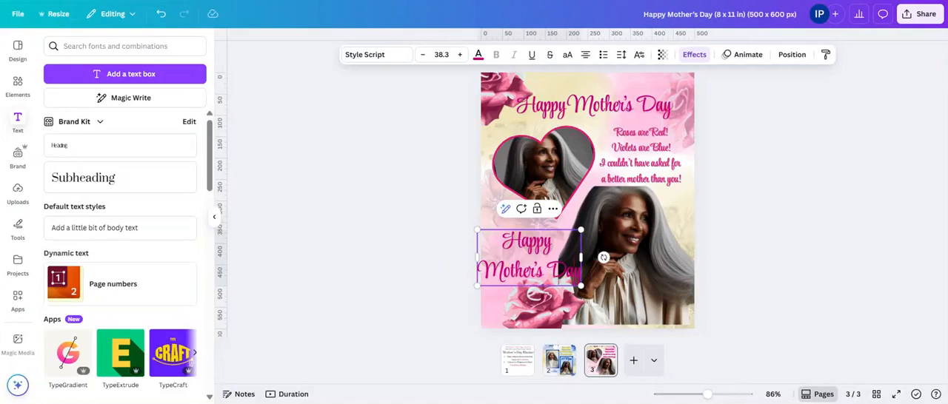
# Step: Replace the duplicated title's wording with the recipient's first name and start a new line below it
pyautogui.press('BackSpace')
pyautogui.press('BackSpace')
pyautogui.press('BackSpace')
pyautogui.press('BackSpace')
pyautogui.press('BackSpace')
pyautogui.press('BackSpace')
pyautogui.press('BackSpace')
pyautogui.press('BackSpace')
pyautogui.press('BackSpace')
pyautogui.press('BackSpace')
pyautogui.press('BackSpace')
pyautogui.press('BackSpace')
pyautogui.press('BackSpace')
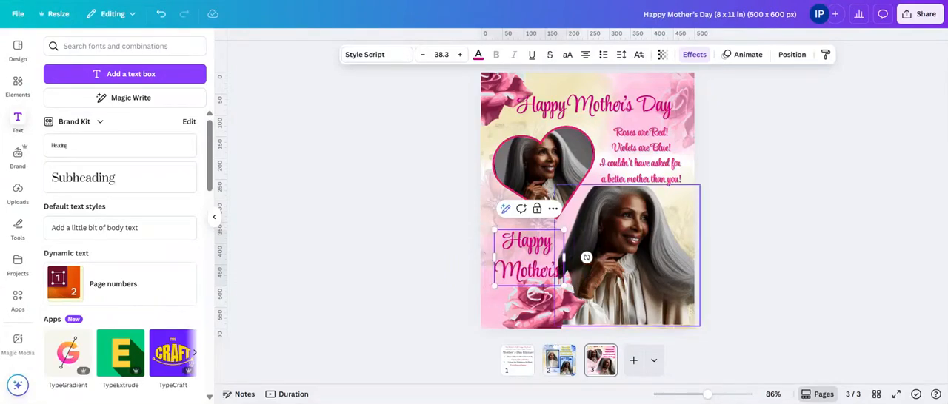
pyautogui.press('BackSpace')
pyautogui.press('BackSpace')
pyautogui.press('BackSpace')
pyautogui.press('BackSpace')
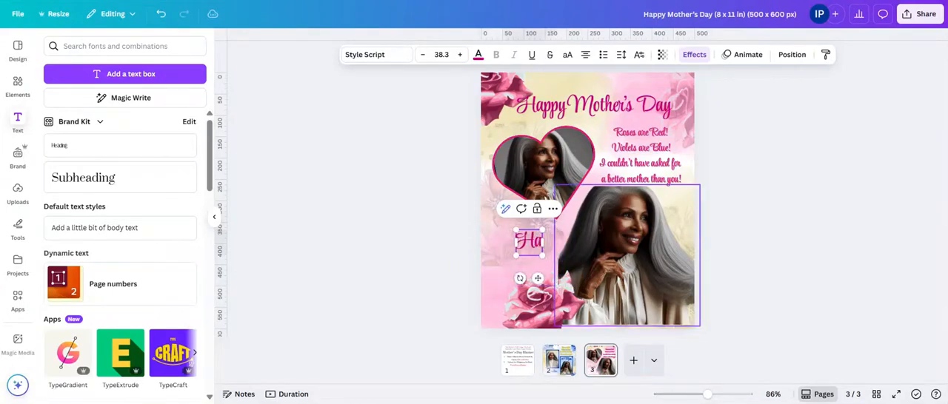
pyautogui.press('BackSpace')
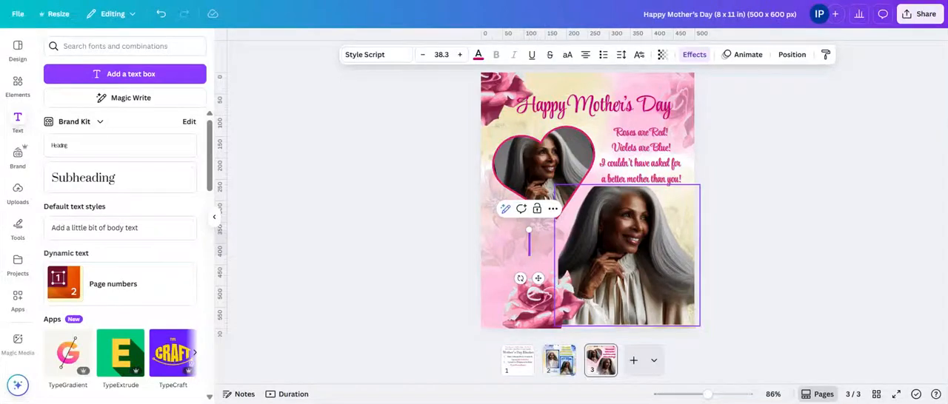
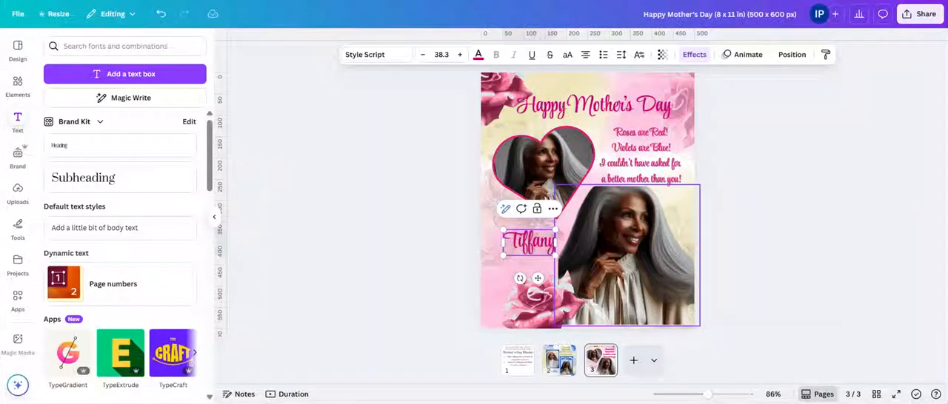
pyautogui.press('Return')
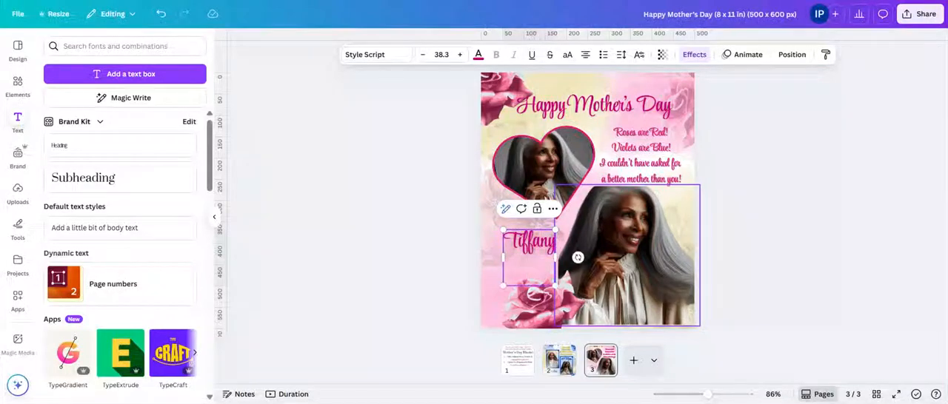
# Step: Add the recipient's middle initial and last name below the first name in the same text box
pyautogui.write('M. ')
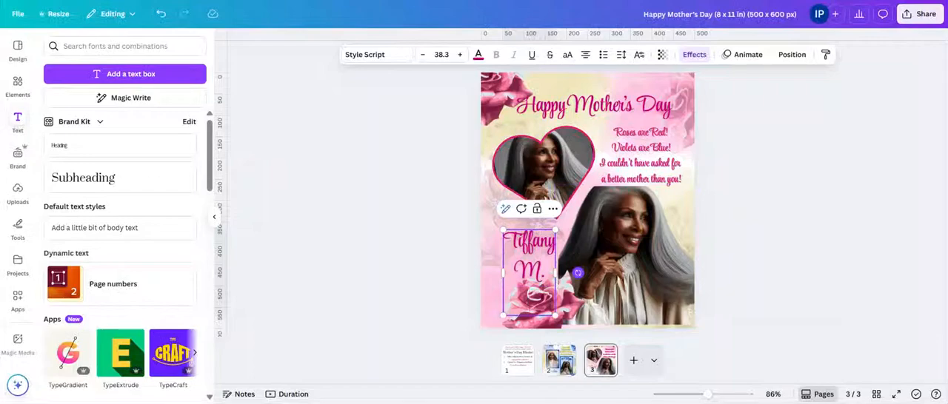
pyautogui.write('S')
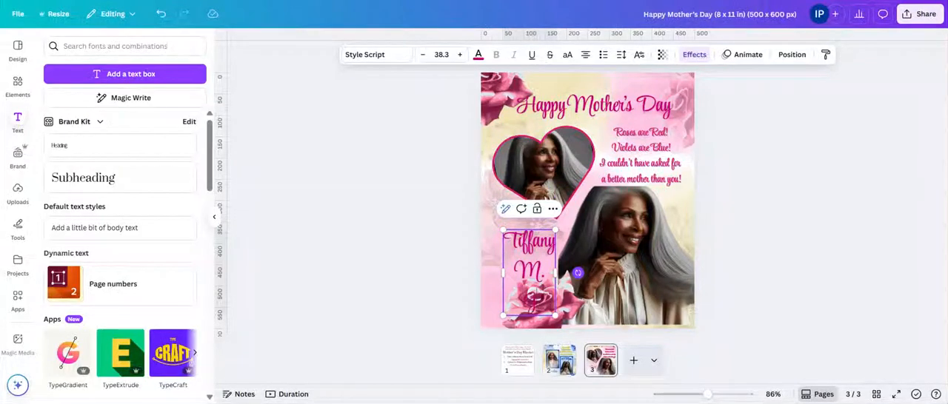
pyautogui.press('BackSpace')
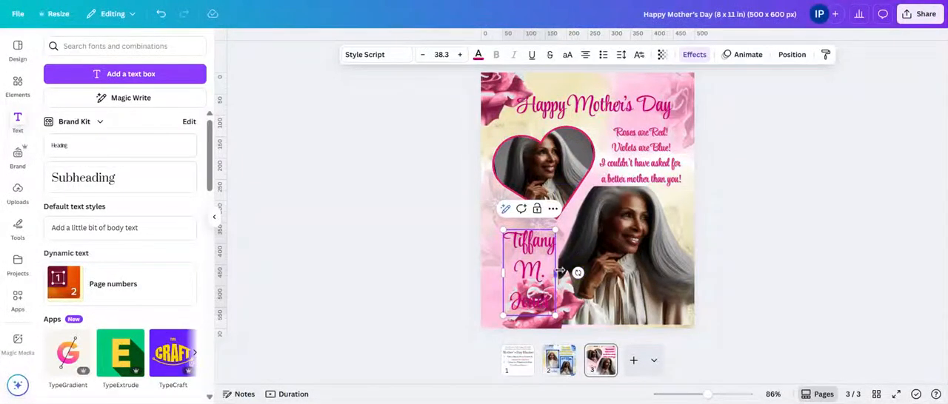
# Step: Widen the name's text box, scale the text to size 29.3 and move it up and left, below the heart
pyautogui.moveTo(560, 273); pyautogui.dragTo(607, 273)
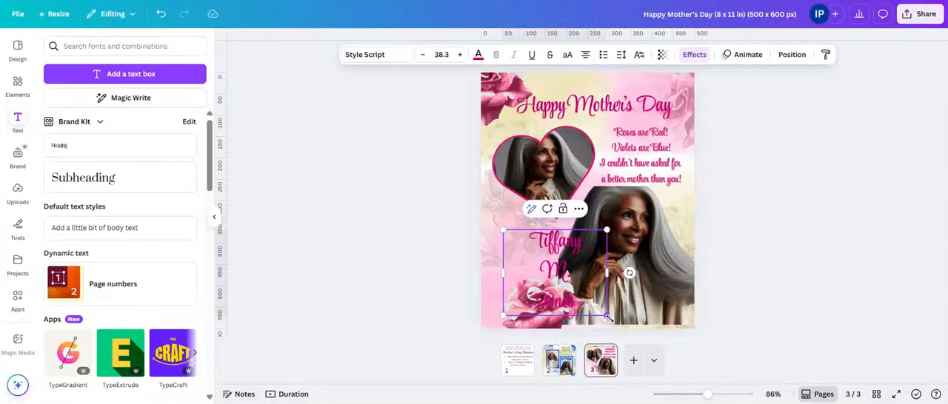
pyautogui.moveTo(607, 317); pyautogui.dragTo(582, 297)
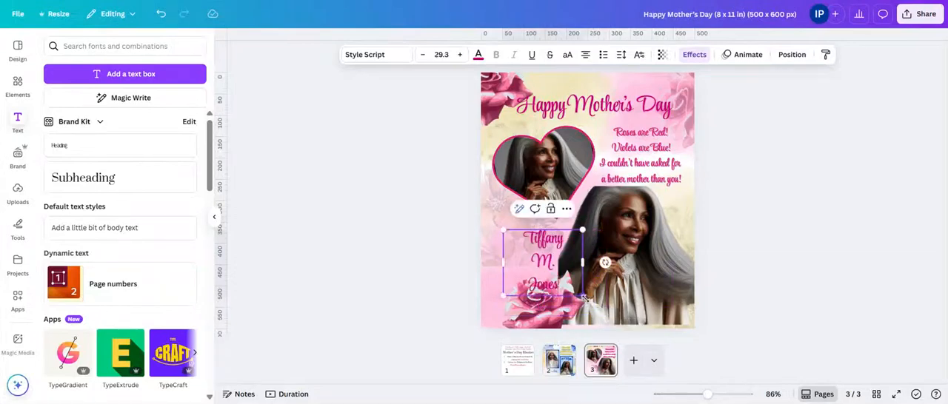
pyautogui.click(655, 283)
pyautogui.moveTo(520, 264)
pyautogui.mouseDown()
pyautogui.moveTo(496, 243)
pyautogui.moveTo(504, 257)
pyautogui.mouseUp()
# Step: Remove the middle initial so the name reads as first and last name on two lines
pyautogui.click(548, 256)
pyautogui.press('BackSpace')
pyautogui.press('BackSpace')
pyautogui.press('BackSpace')
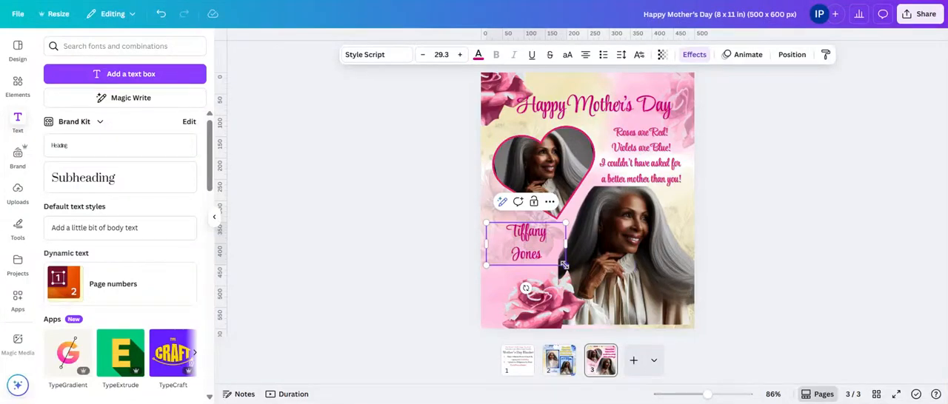
# Step: Enlarge the name to size 38.5 and shift it left between the heart frame and the lower rose
pyautogui.moveTo(571, 269); pyautogui.dragTo(595, 283)
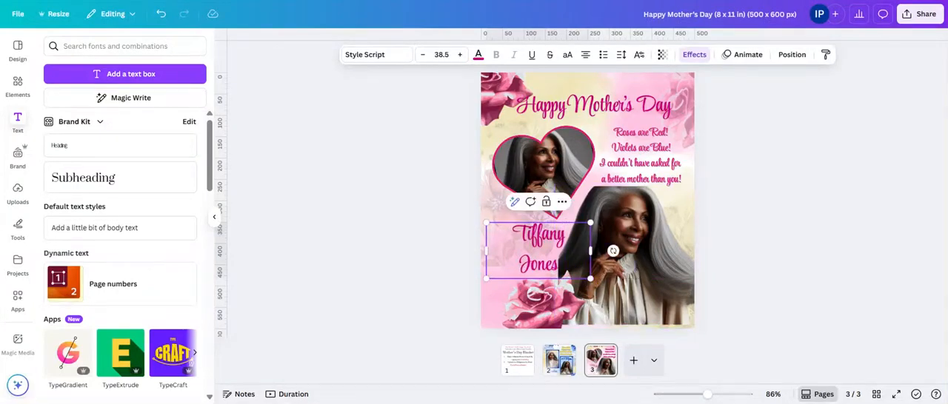
pyautogui.click(709, 281)
pyautogui.moveTo(538, 255); pyautogui.dragTo(526, 252)
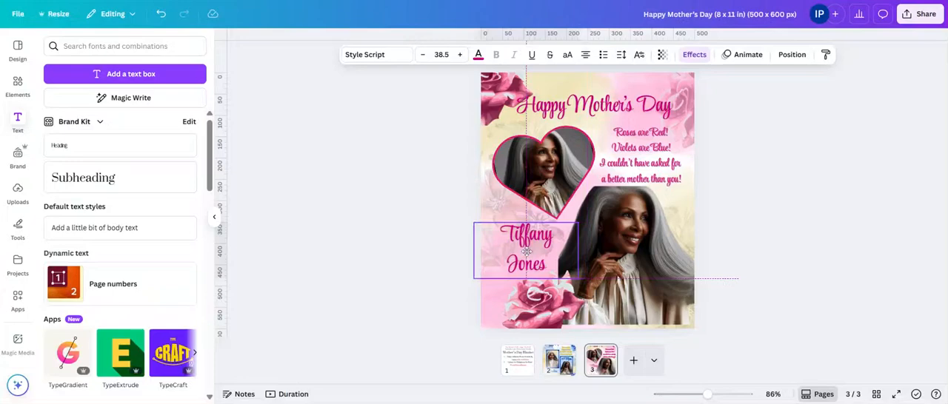
pyautogui.click(704, 269)
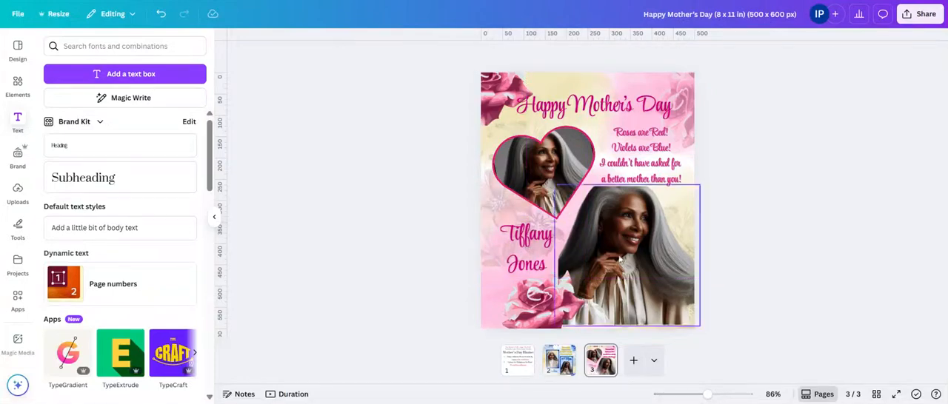
# Step: Enlarge the name to size 46.3 and nudge it right to fill the space beside the large portrait
pyautogui.click(516, 245)
pyautogui.moveTo(475, 223); pyautogui.dragTo(451, 210)
pyautogui.moveTo(521, 249); pyautogui.dragTo(530, 251)
pyautogui.click(894, 173)
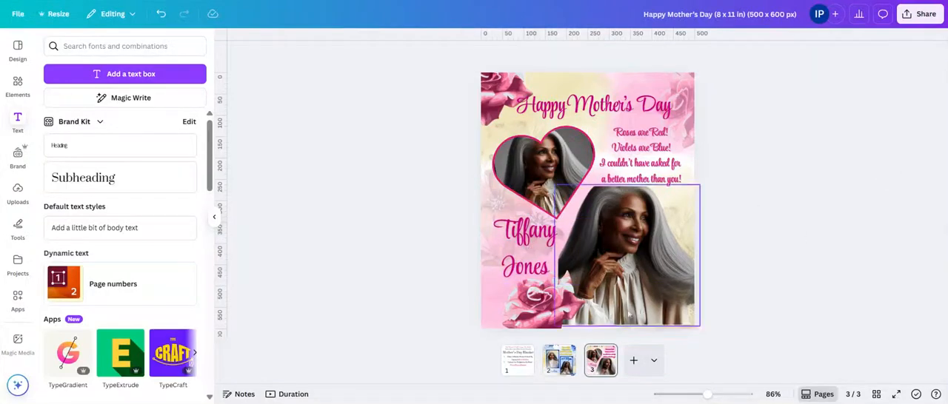
pyautogui.click(532, 319)
pyautogui.click(522, 260)
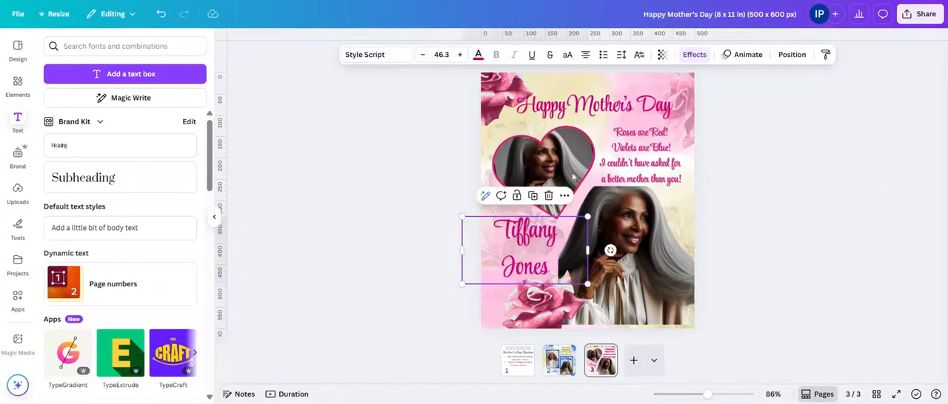
# Step: Enlarge the "Happy Mother's Day" title slightly so it extends closer to the page's right edge
pyautogui.click(633, 111)
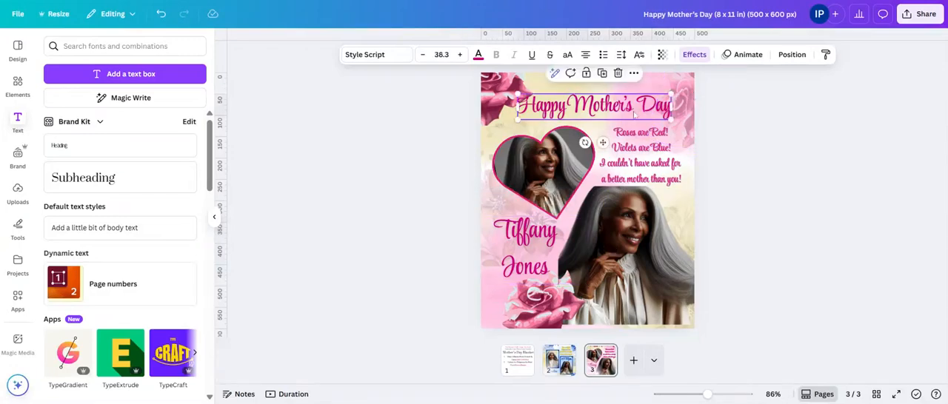
pyautogui.moveTo(645, 117); pyautogui.dragTo(720, 117)
pyautogui.click(719, 118)
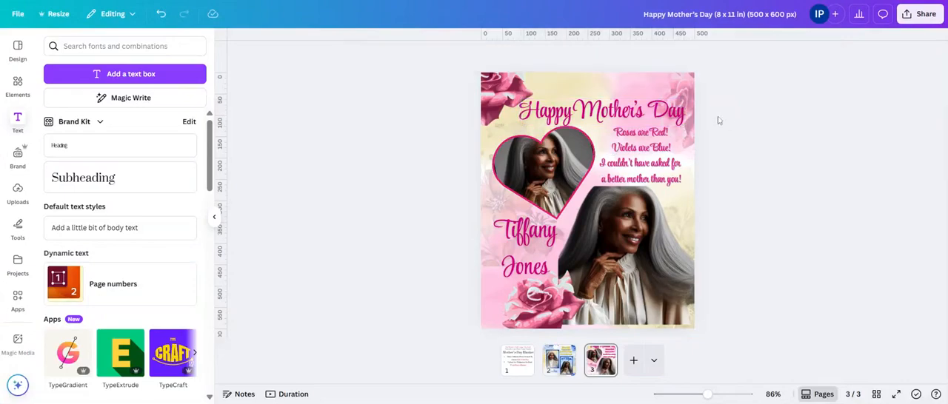
# Step: Search the elements for "gold sparkle" graphics and place the scattered gold sparkle over the lower-left rose
pyautogui.click(20, 86)
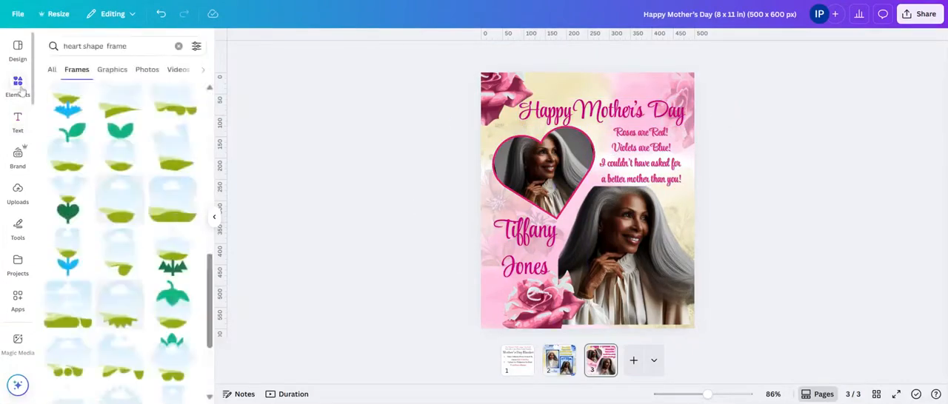
pyautogui.click(179, 45)
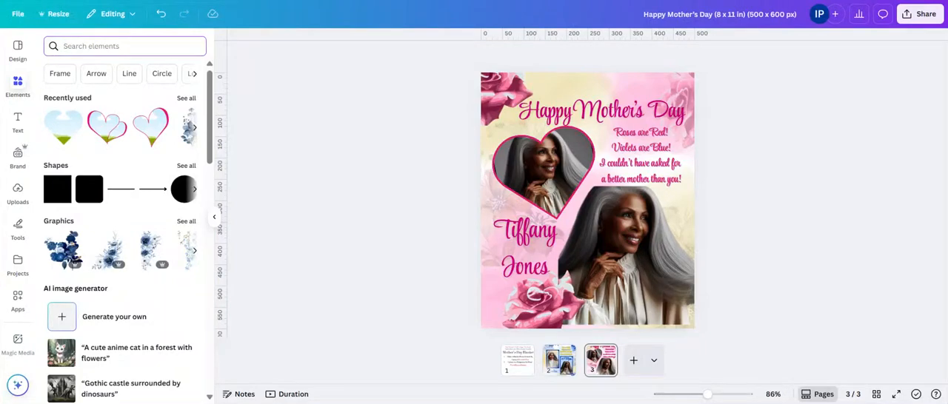
pyautogui.write('gold')
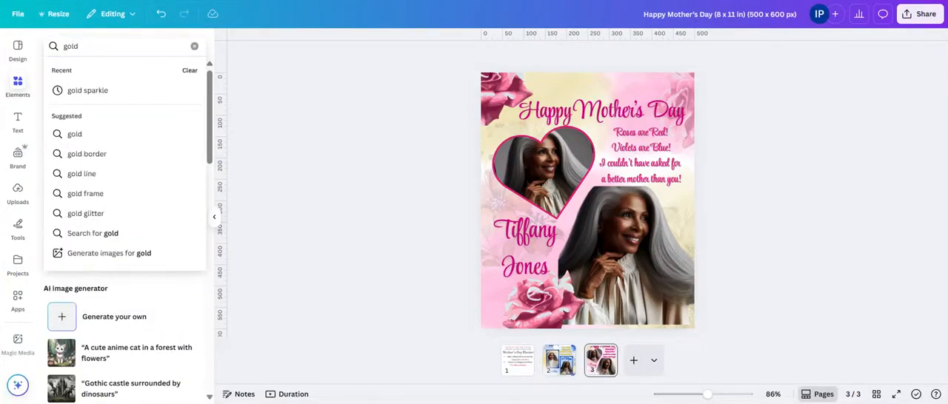
pyautogui.write(' sparke')
pyautogui.press('Return')
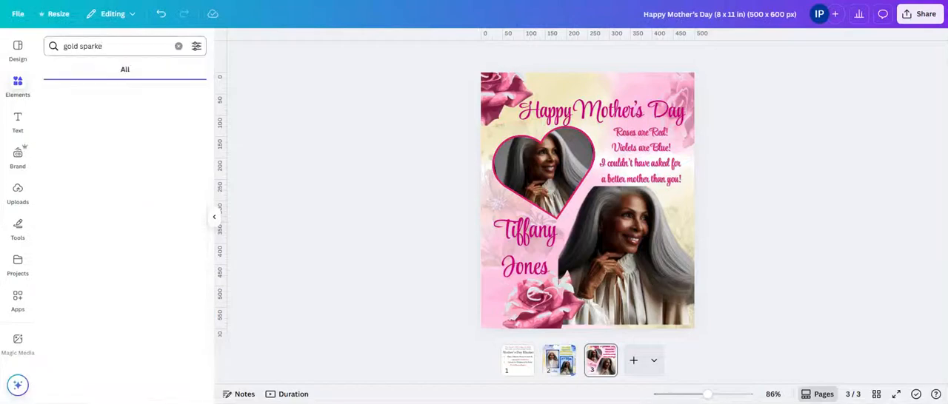
pyautogui.press('BackSpace')
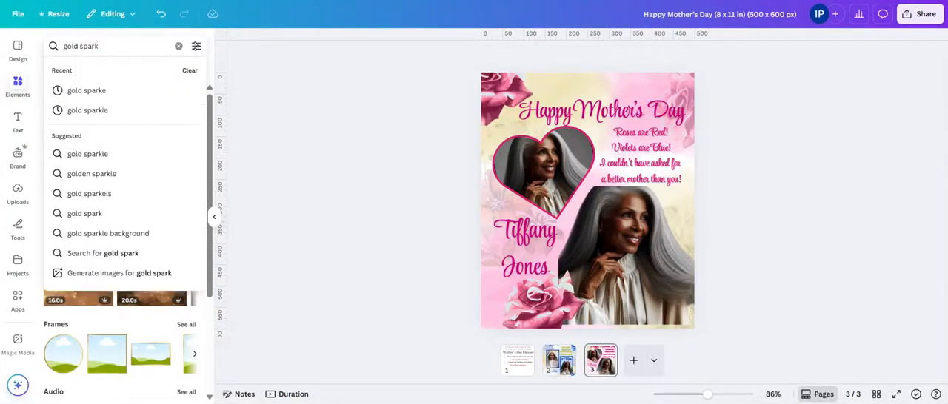
pyautogui.write('le')
pyautogui.press('Return')
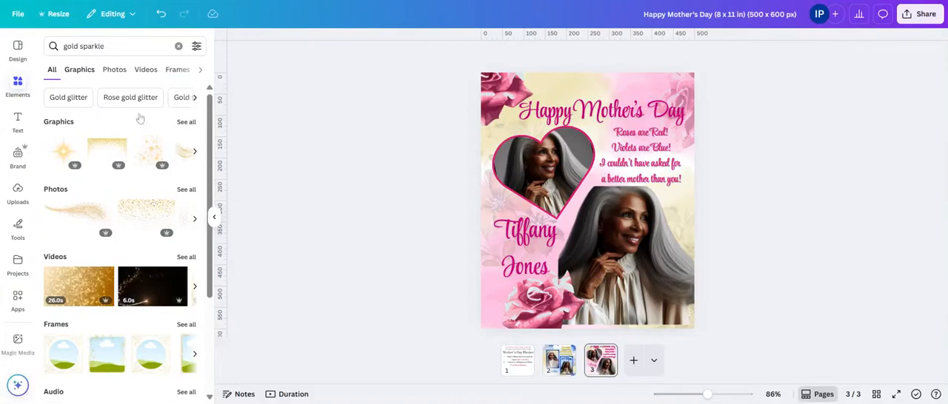
pyautogui.click(188, 123)
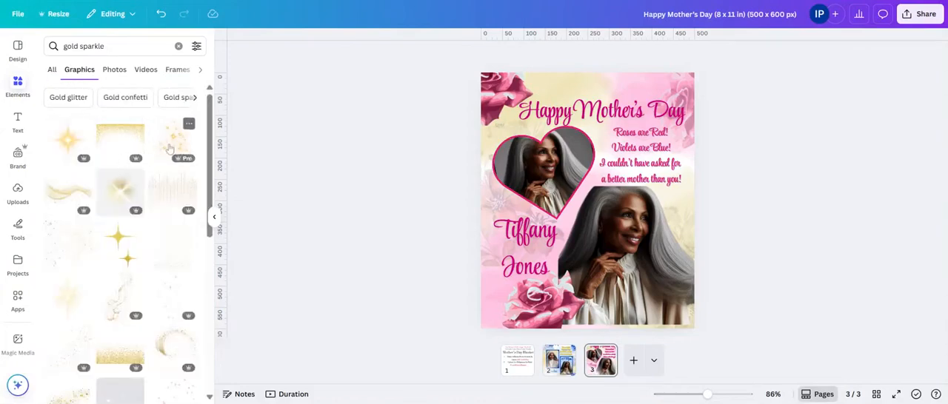
pyautogui.click(169, 148)
pyautogui.moveTo(595, 212); pyautogui.dragTo(531, 282)
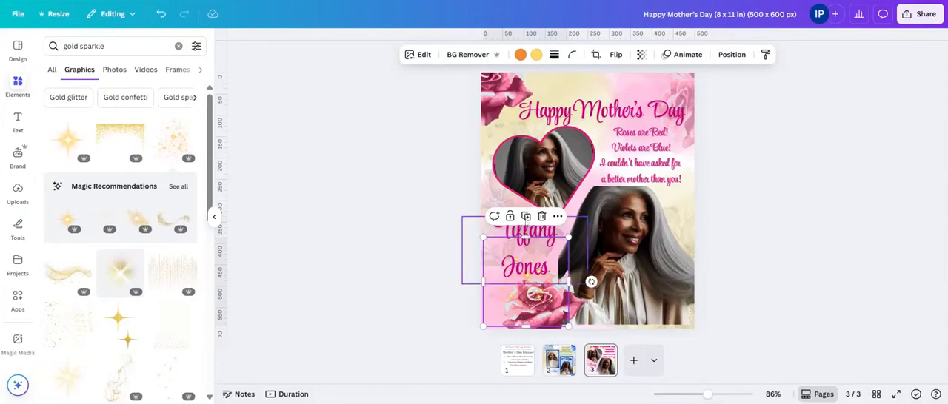
# Step: Place copies of the gold sparkle over both upper corner roses and the large portrait's lower-right corner
pyautogui.click(525, 217)
pyautogui.moveTo(534, 304); pyautogui.dragTo(509, 80)
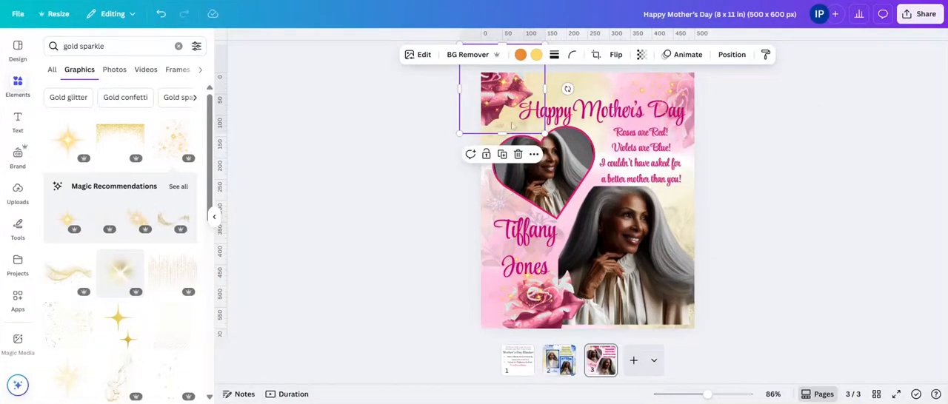
pyautogui.click(502, 154)
pyautogui.moveTo(511, 114); pyautogui.dragTo(679, 304)
pyautogui.click(782, 214)
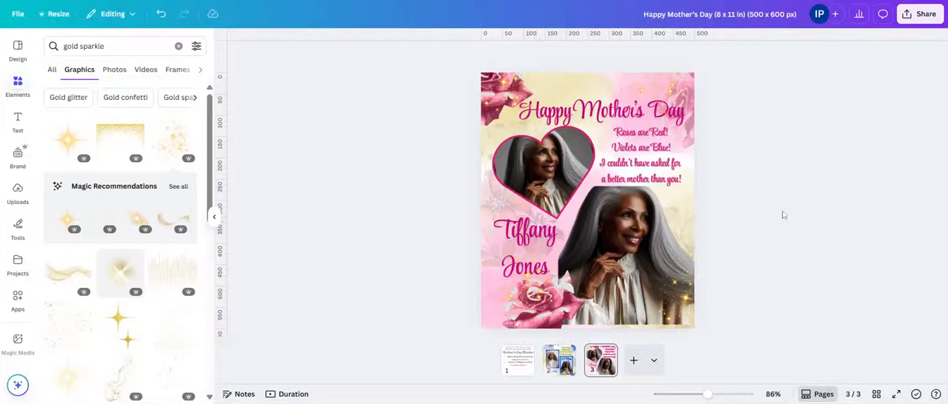
# Step: Extend the large portrait downward slightly past the page's lower edge to close the gap beneath it
pyautogui.click(623, 236)
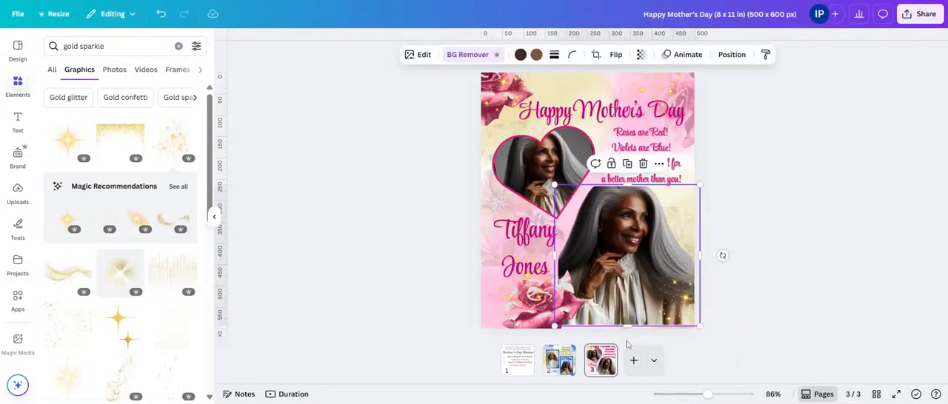
pyautogui.moveTo(628, 326); pyautogui.dragTo(628, 331)
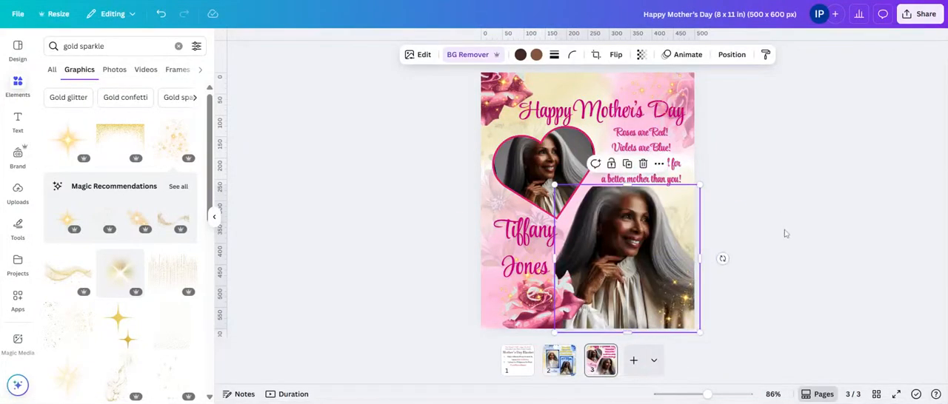
pyautogui.click(785, 234)
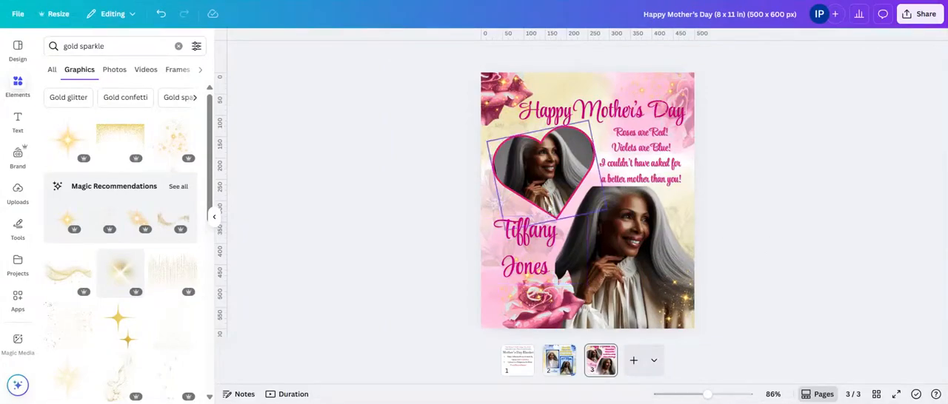
# Step: Duplicate the large cut-out portrait and place the copy over the title at the top of the page
pyautogui.click(613, 215)
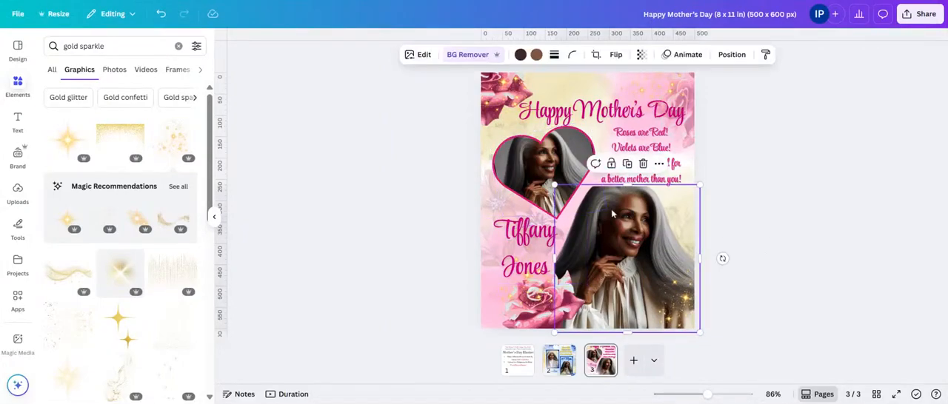
pyautogui.click(628, 164)
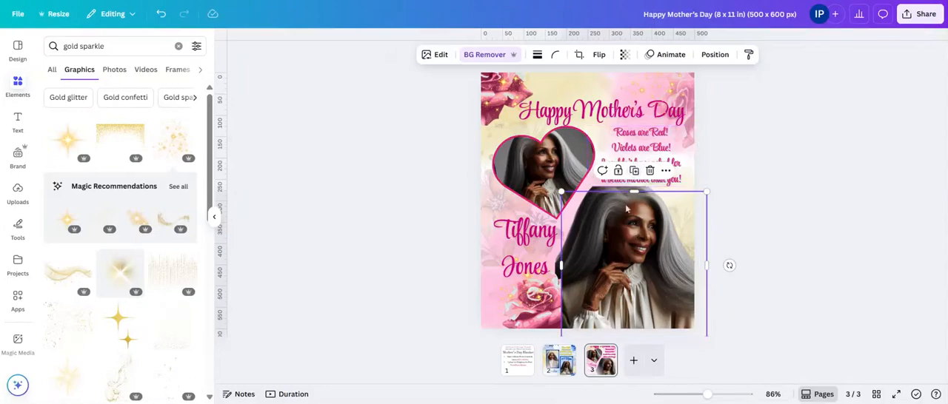
pyautogui.moveTo(628, 232); pyautogui.dragTo(613, 115)
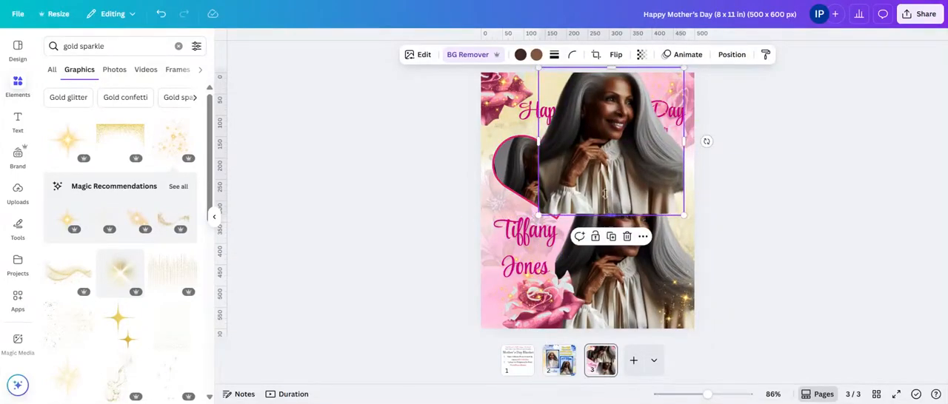
# Step: Crop the lower part of the portrait copy to just above the poem's third line and set its transparency to 18
pyautogui.moveTo(610, 215); pyautogui.dragTo(610, 157)
pyautogui.click(641, 55)
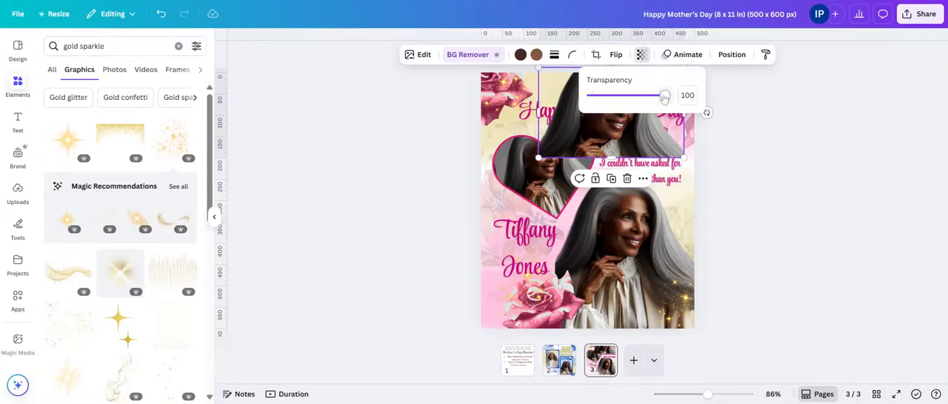
pyautogui.moveTo(666, 95); pyautogui.dragTo(592, 97)
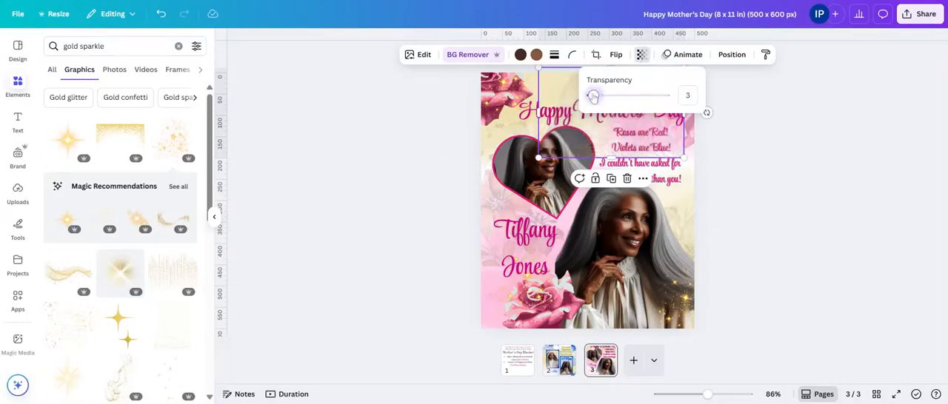
# Step: Send the faded portrait copy behind the title and heart frame, and shift it slightly left and upward
pyautogui.click(596, 137)
pyautogui.rightClick(595, 137)
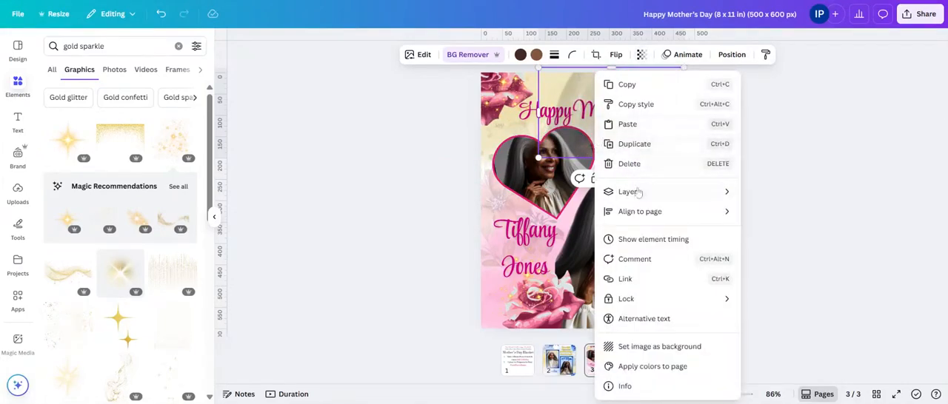
pyautogui.moveTo(632, 191)
pyautogui.click(770, 251)
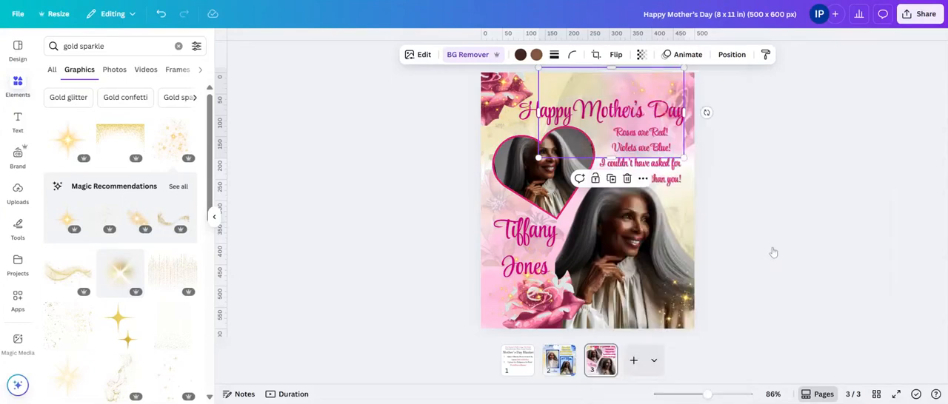
pyautogui.moveTo(582, 76); pyautogui.dragTo(555, 76)
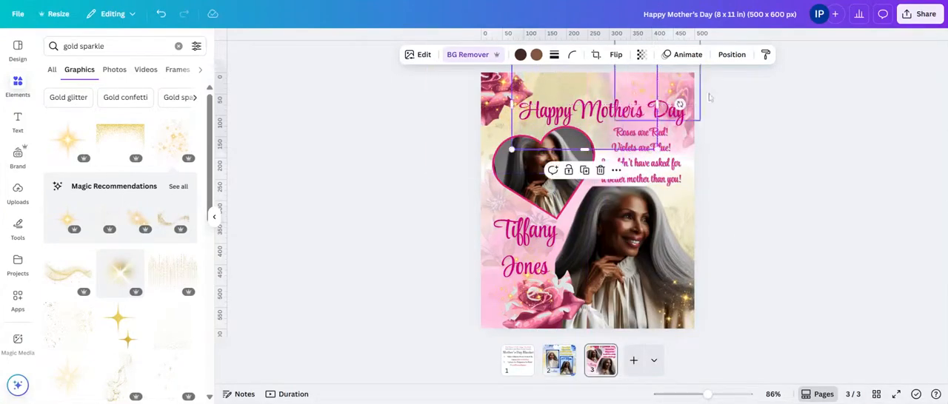
pyautogui.click(851, 110)
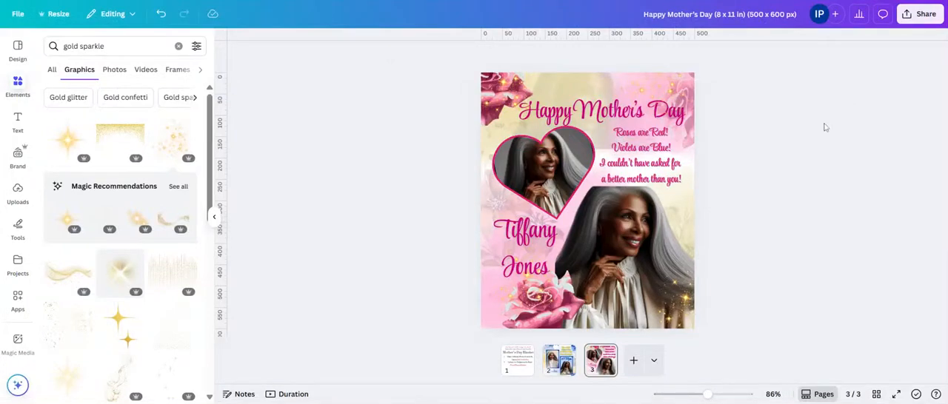
# Step: Download only the current page (Page 3) as a PNG at size 1.5, 750 x 900 px
pyautogui.click(916, 16)
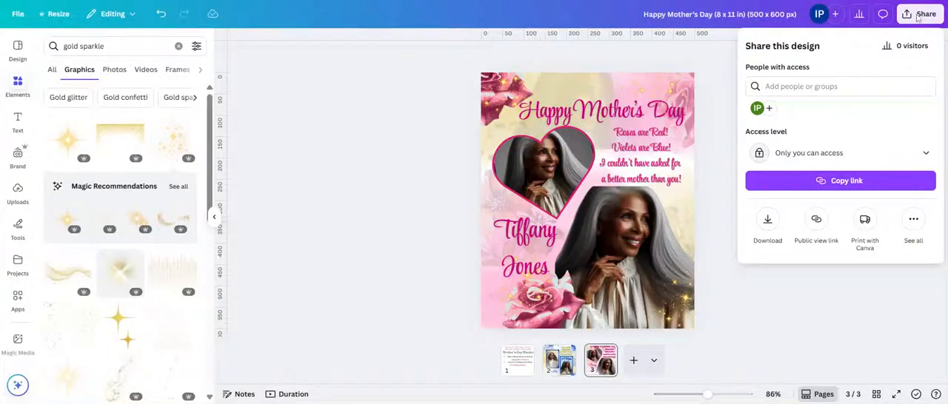
pyautogui.click(767, 221)
pyautogui.click(770, 221)
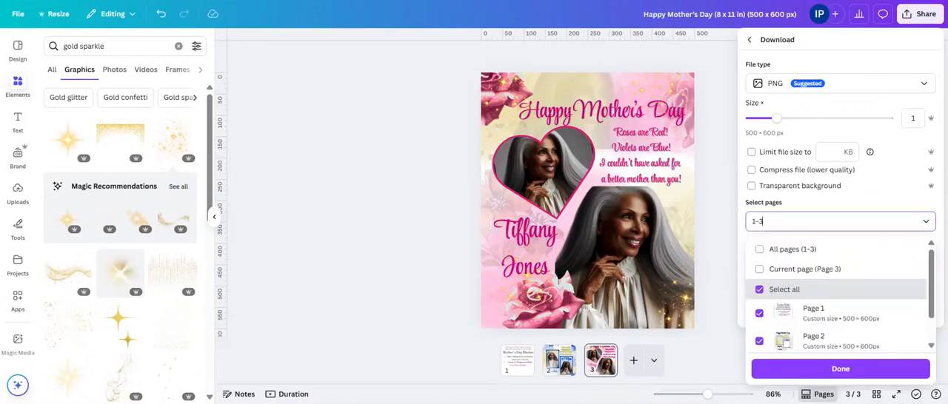
pyautogui.click(758, 270)
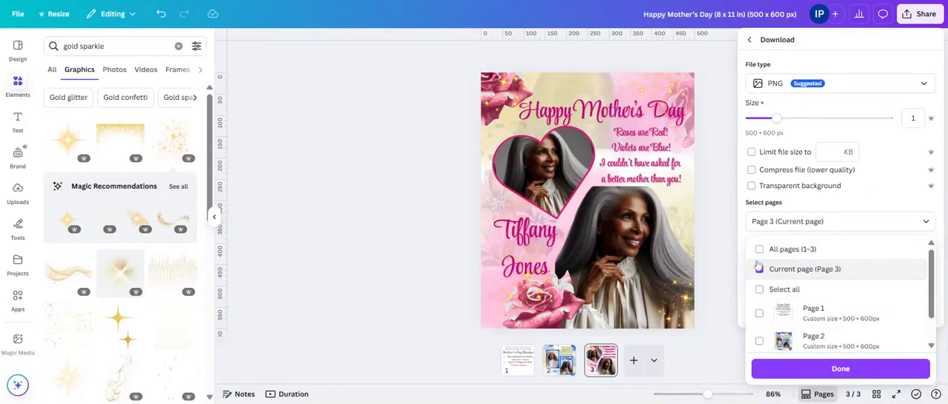
pyautogui.click(776, 118)
pyautogui.moveTo(776, 119); pyautogui.dragTo(803, 121)
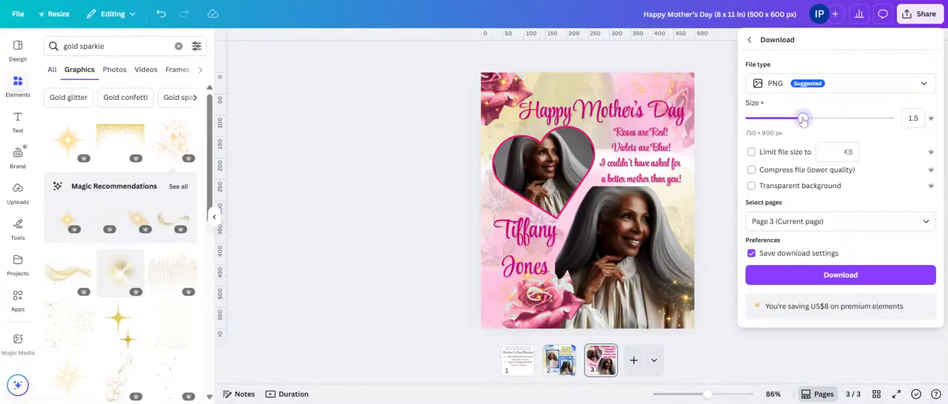
pyautogui.click(792, 276)
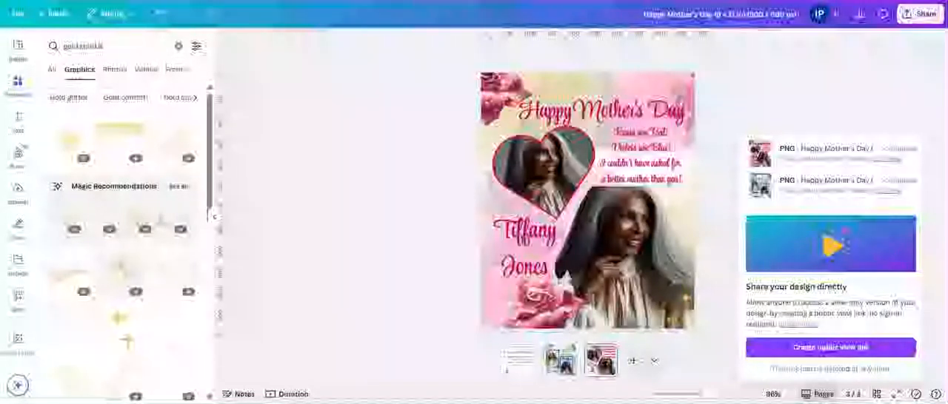
pyautogui.click(328, 213)
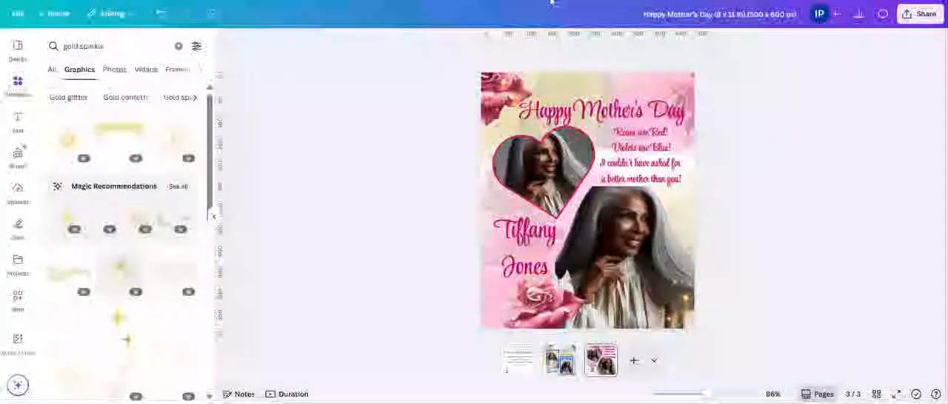